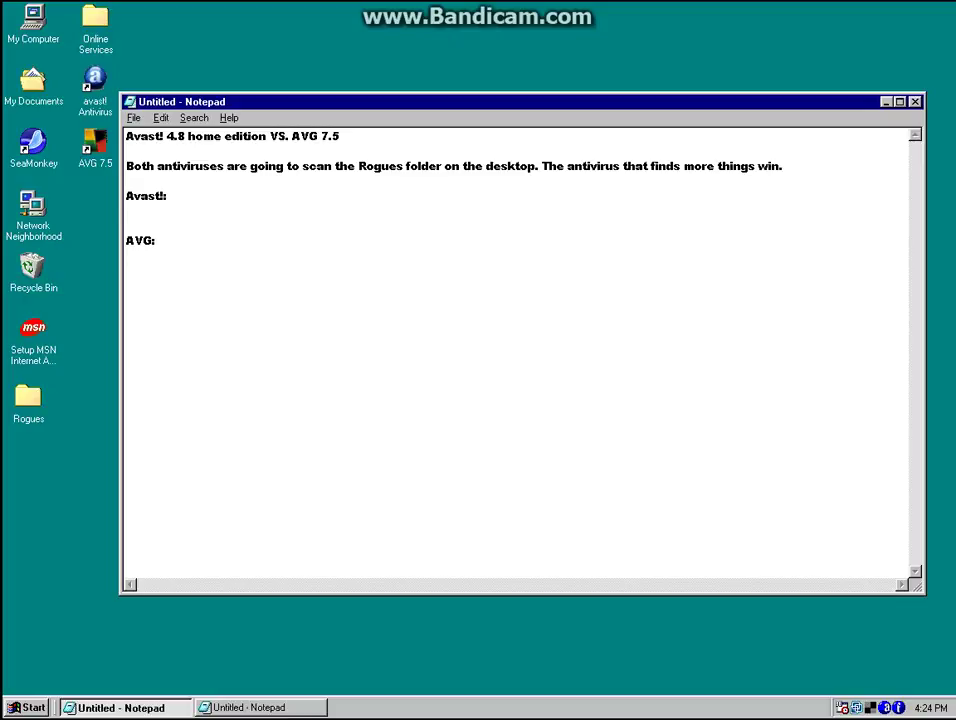
# Step: Highlight the sentence explaining that both antiviruses scan the Rogues folder, clear the highlight, and minimize the notes
pyautogui.moveTo(126, 166); pyautogui.dragTo(783, 166)
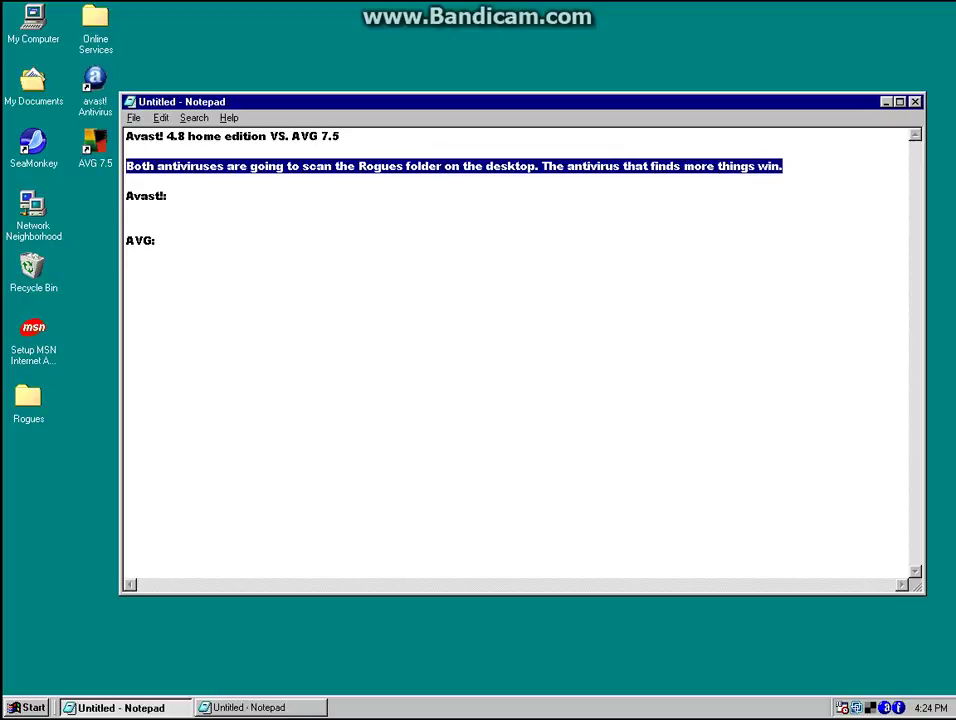
pyautogui.click(126, 181)
pyautogui.click(886, 102)
pyautogui.press('super+m')
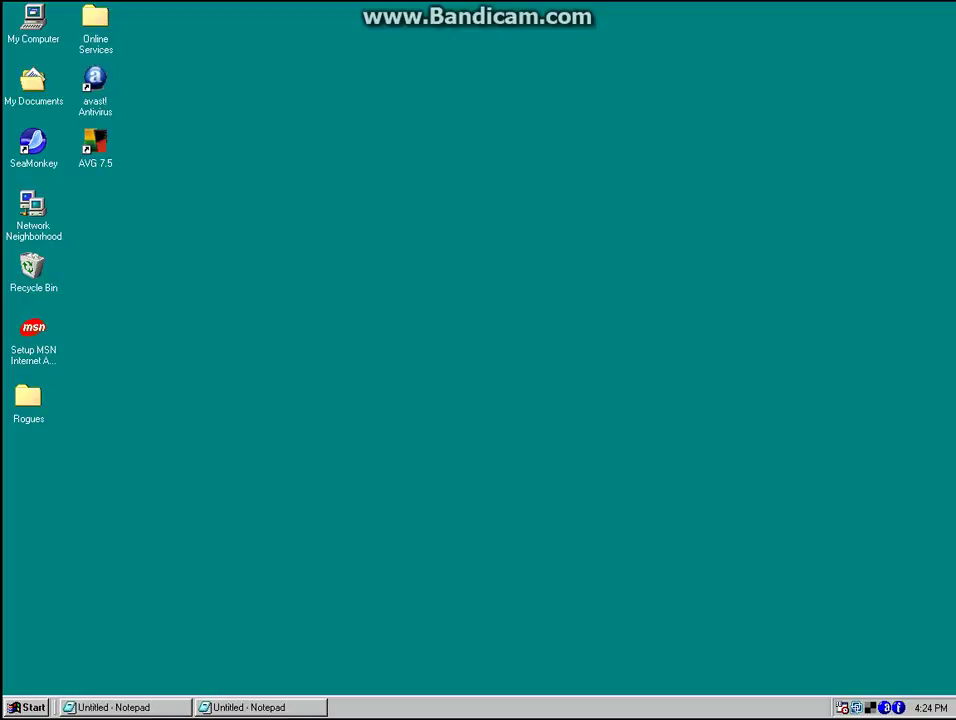
# Step: Open avast! Antivirus and start a Standard scan of the Rogues folder on the desktop
pyautogui.doubleClick(95, 85)
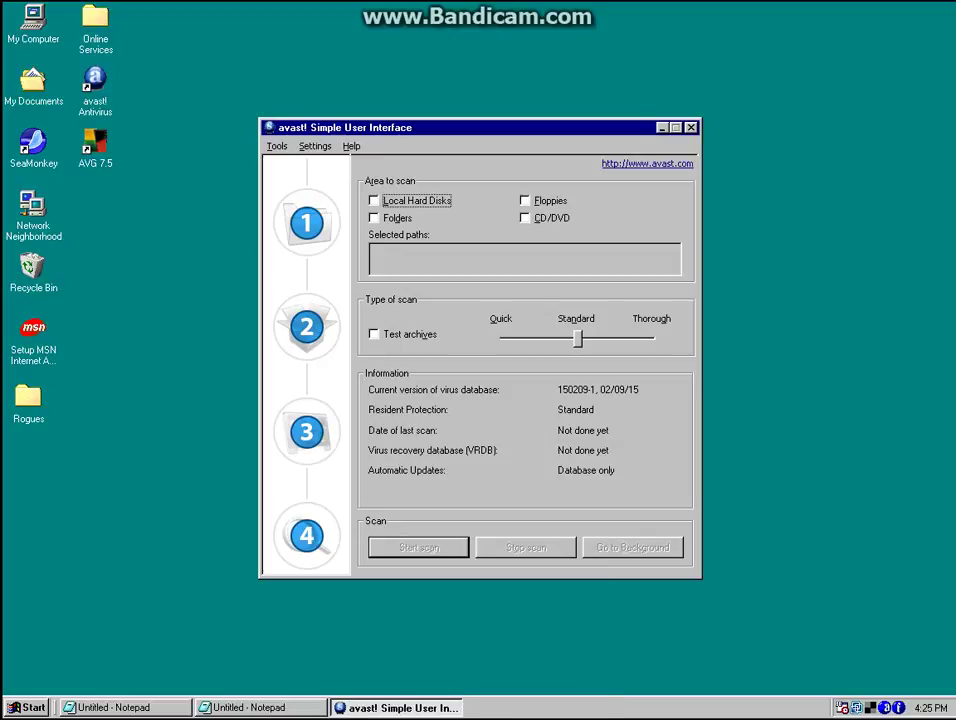
pyautogui.click(375, 218)
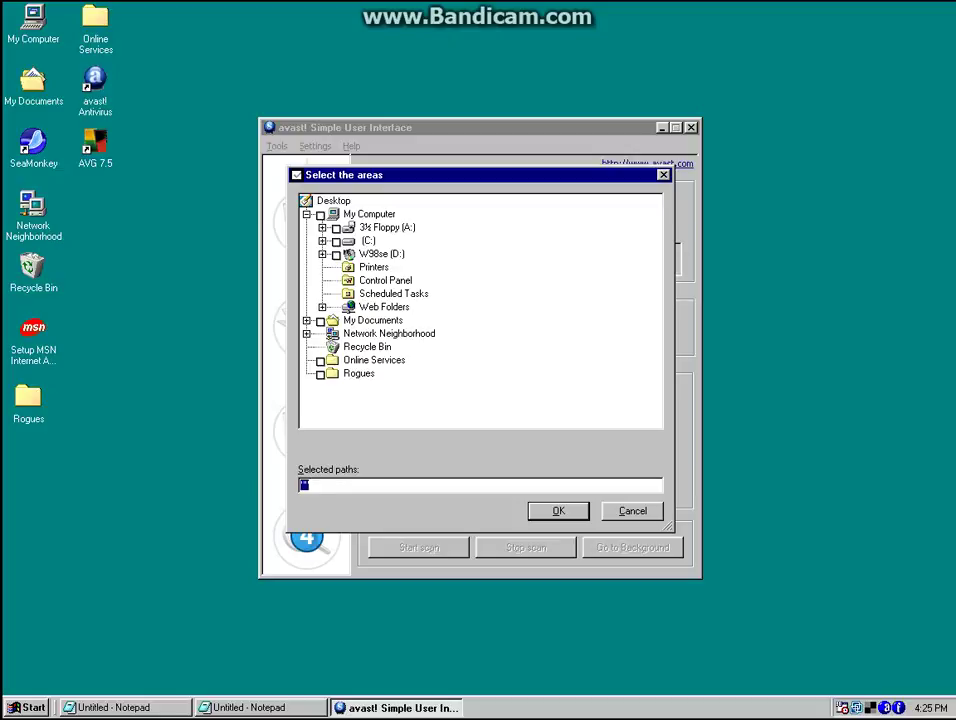
pyautogui.click(320, 375)
pyautogui.click(559, 511)
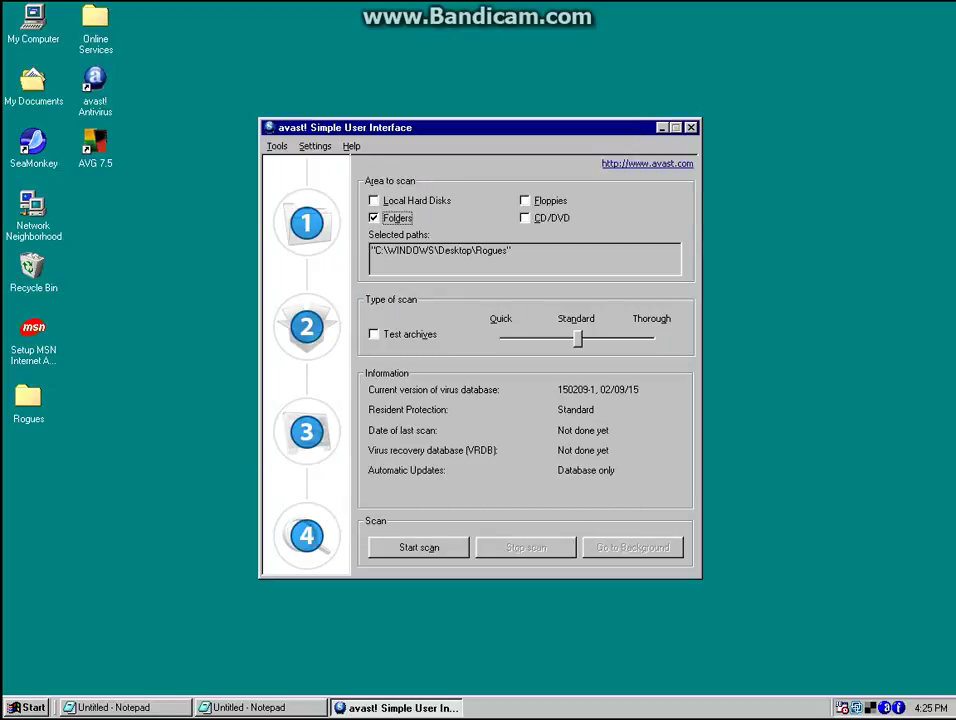
pyautogui.moveTo(577, 339)
pyautogui.mouseDown()
pyautogui.moveTo(652, 339)
pyautogui.moveTo(577, 339)
pyautogui.mouseUp()
pyautogui.press('Return')
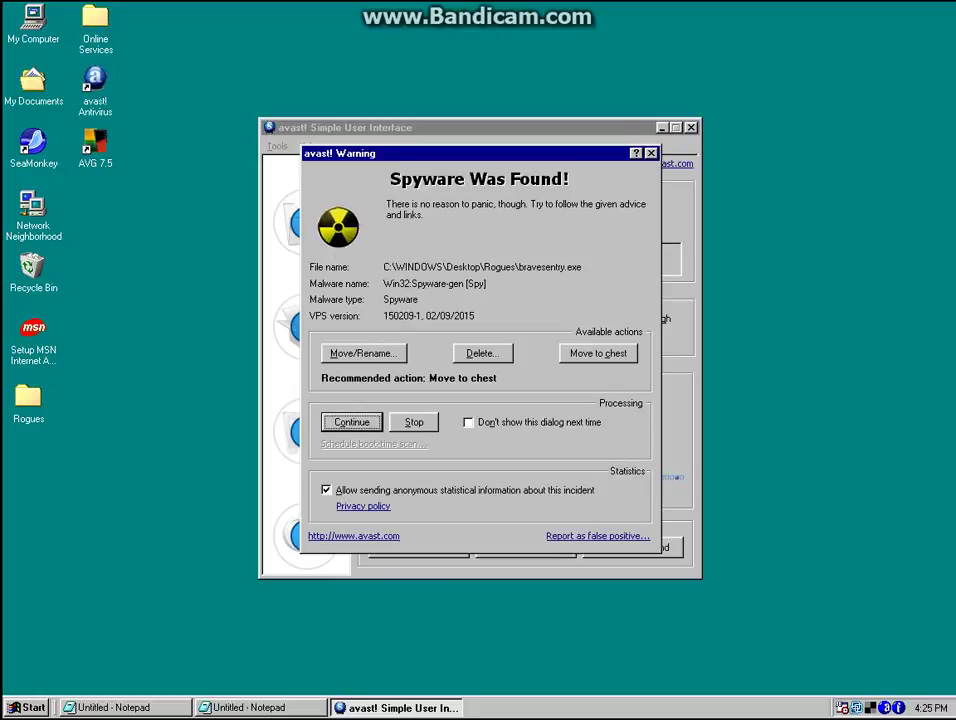
# Step: Switch to the comparison notes in Notepad and close the second untitled Notepad window
pyautogui.click(125, 708)
pyautogui.click(156, 241)
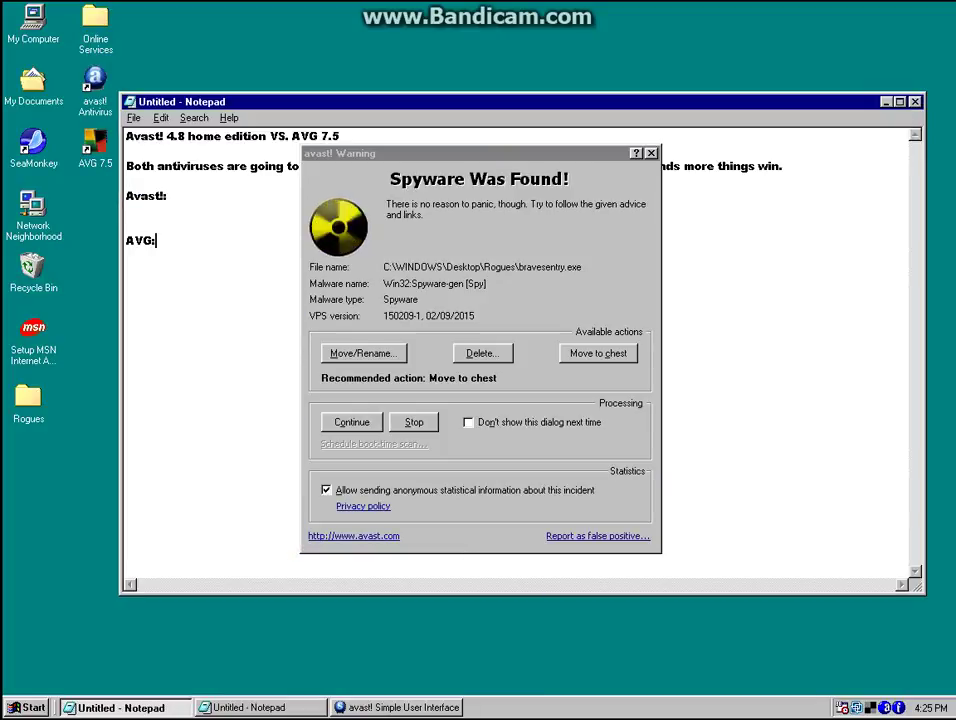
pyautogui.rightClick(272, 706)
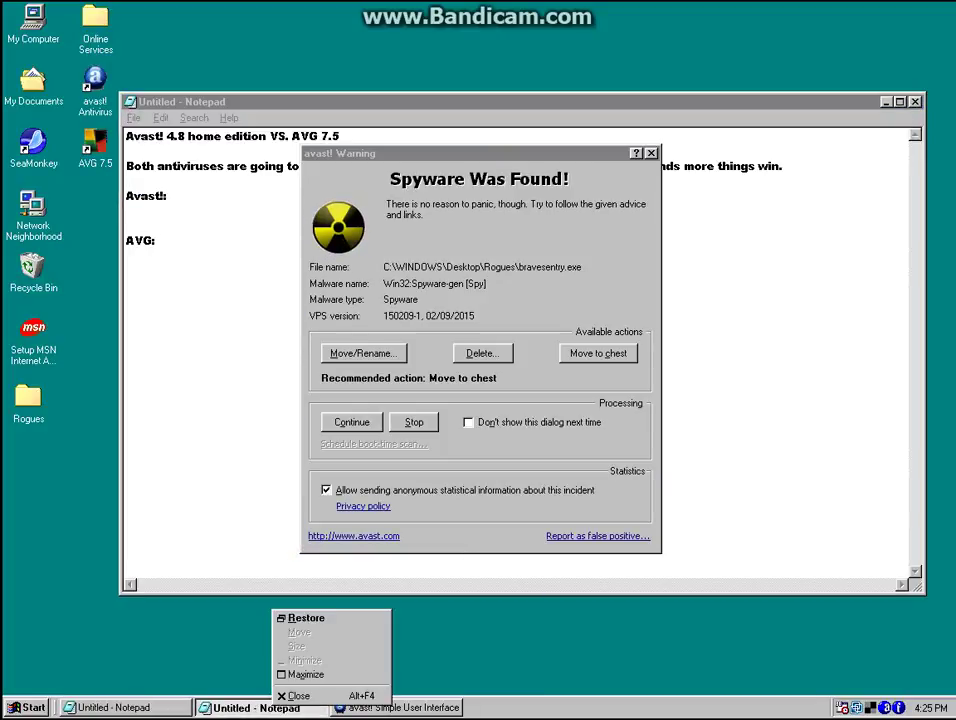
pyautogui.click(299, 696)
# Step: Move the avast! warning and the Notepad window apart so the notes and the reported file name are both readable
pyautogui.moveTo(470, 153); pyautogui.dragTo(508, 275)
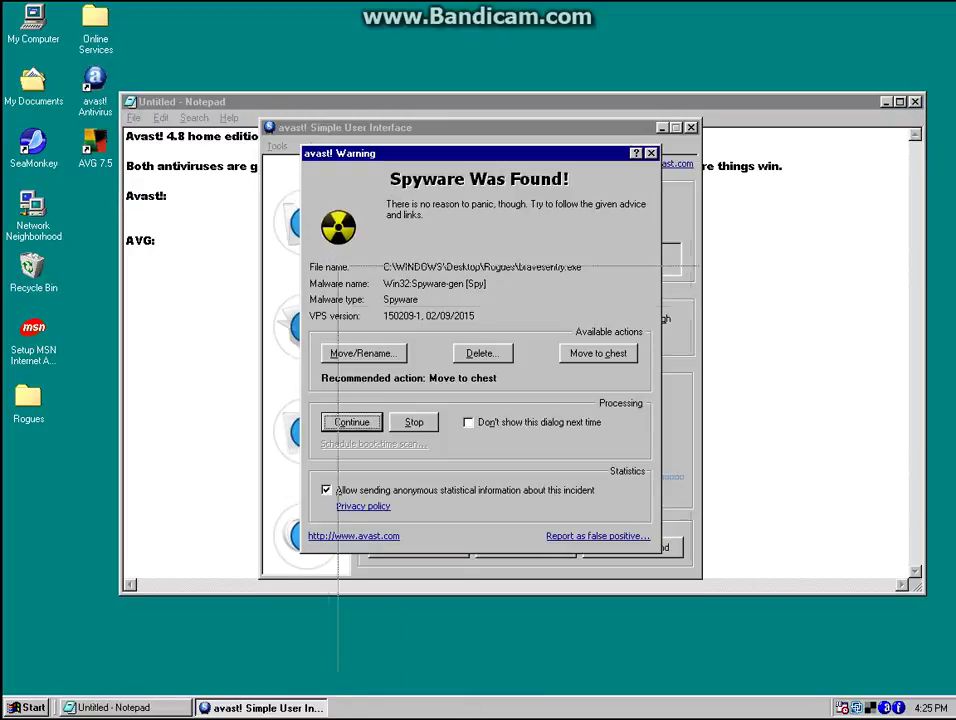
pyautogui.moveTo(438, 276); pyautogui.dragTo(510, 383)
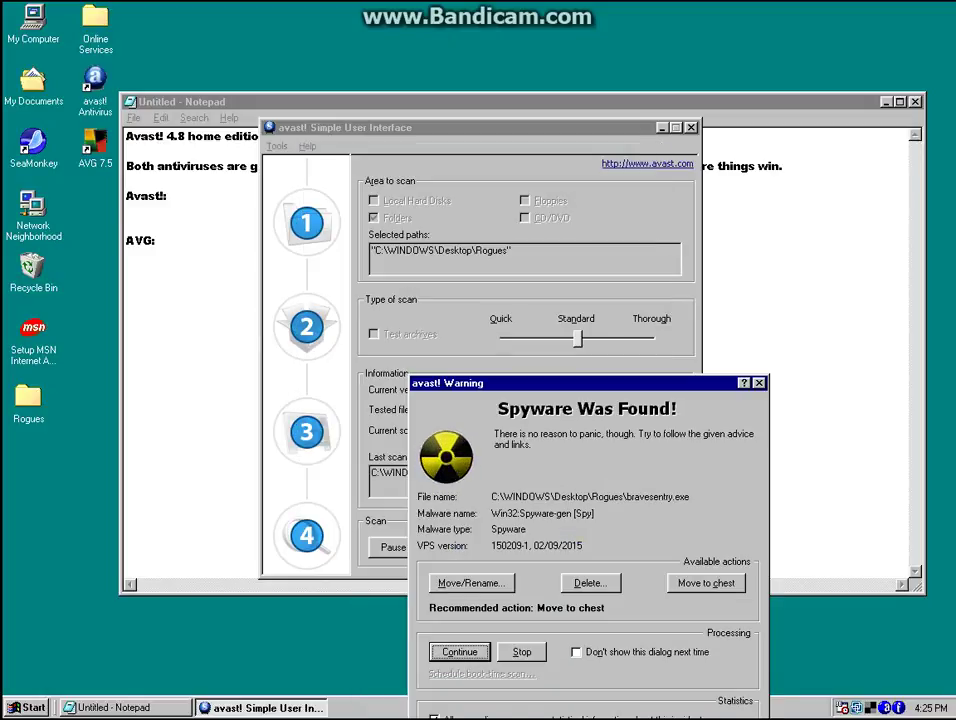
pyautogui.moveTo(233, 102); pyautogui.dragTo(211, 81)
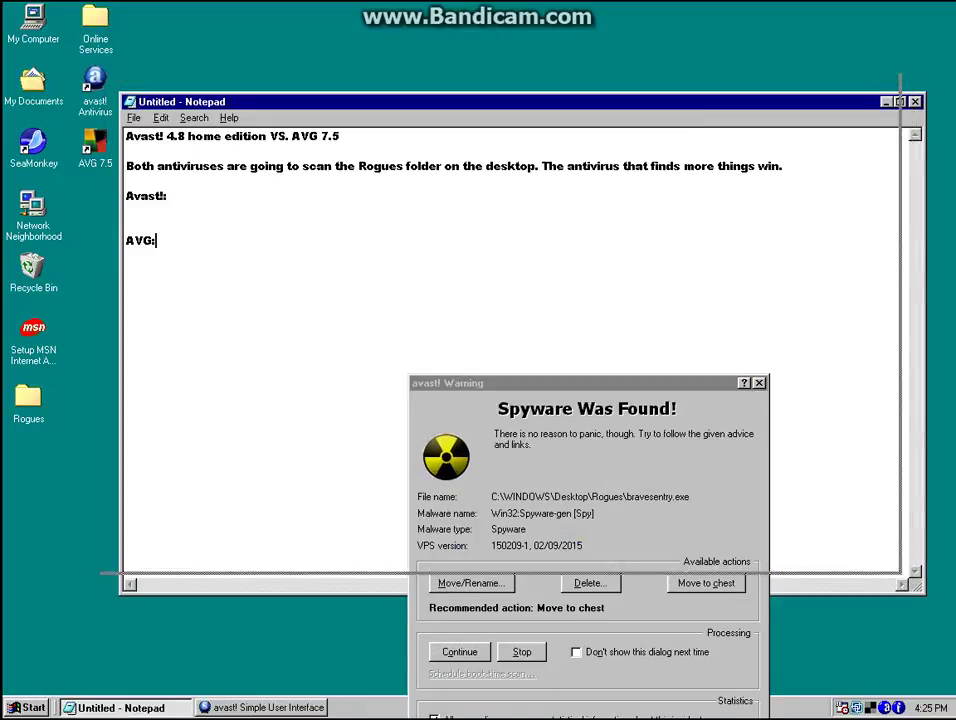
pyautogui.moveTo(150, 82); pyautogui.dragTo(137, 74)
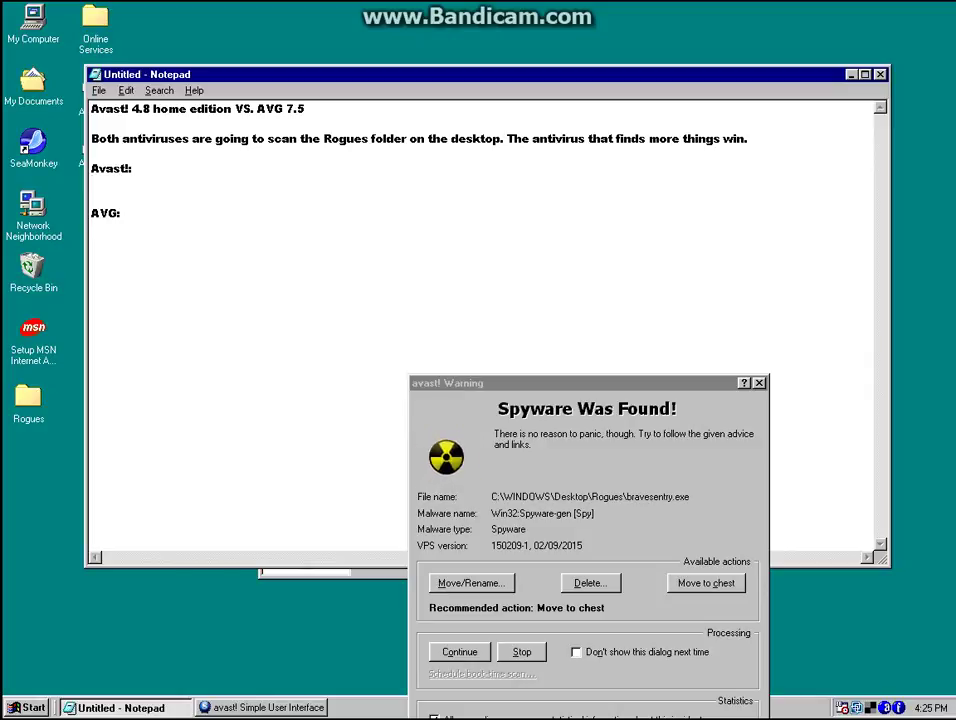
# Step: Enter "brave sentry" under the Avast! heading in the notes and continue the avast! scan
pyautogui.write('b')
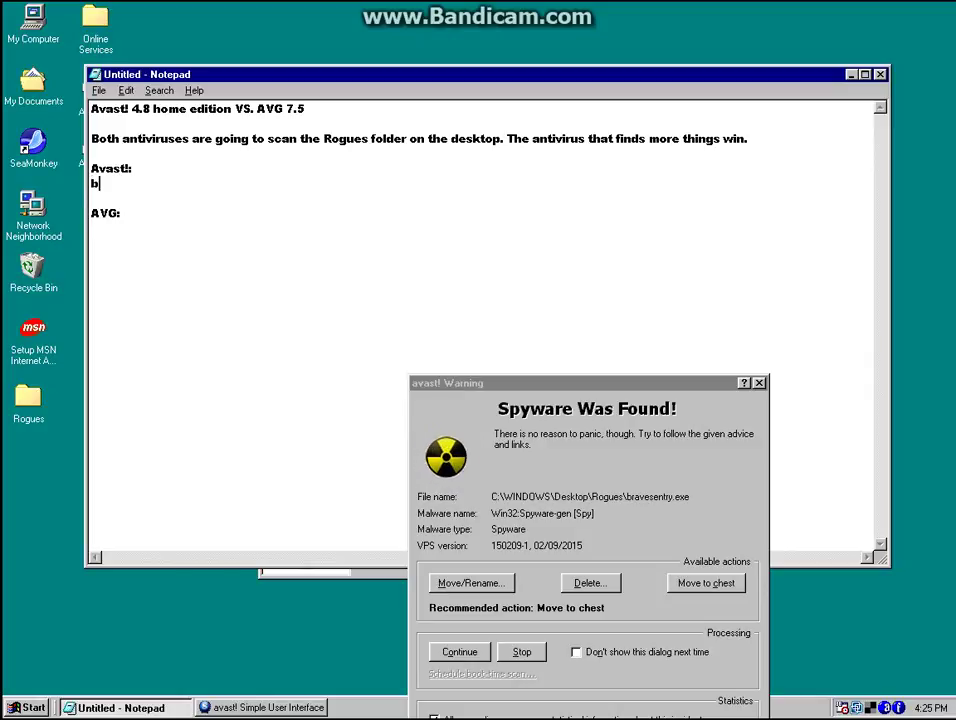
pyautogui.write('rave sent')
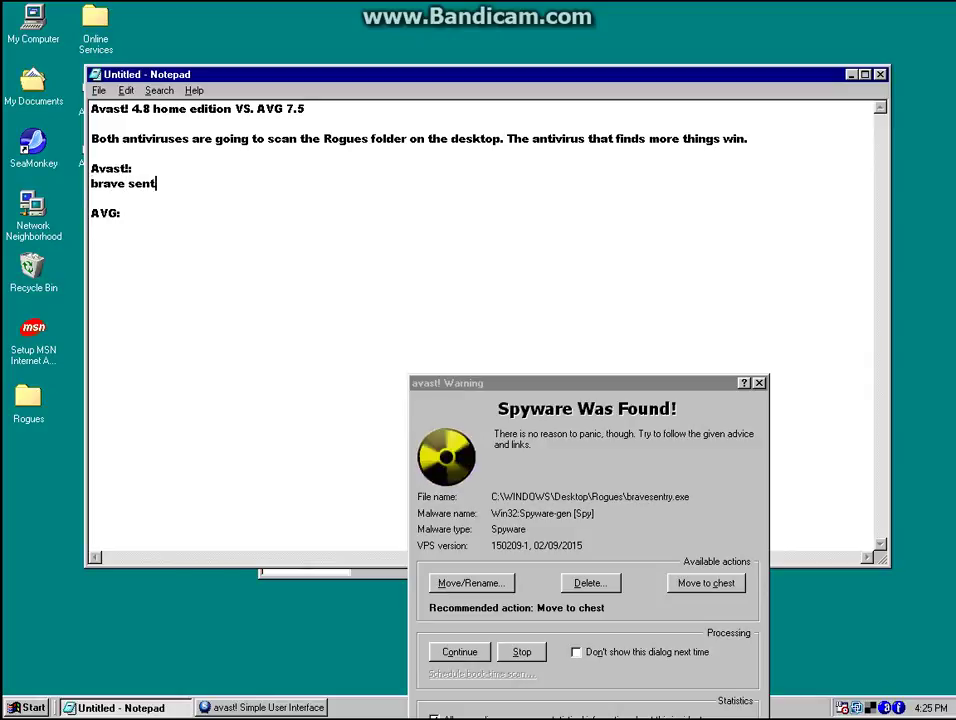
pyautogui.write('ry')
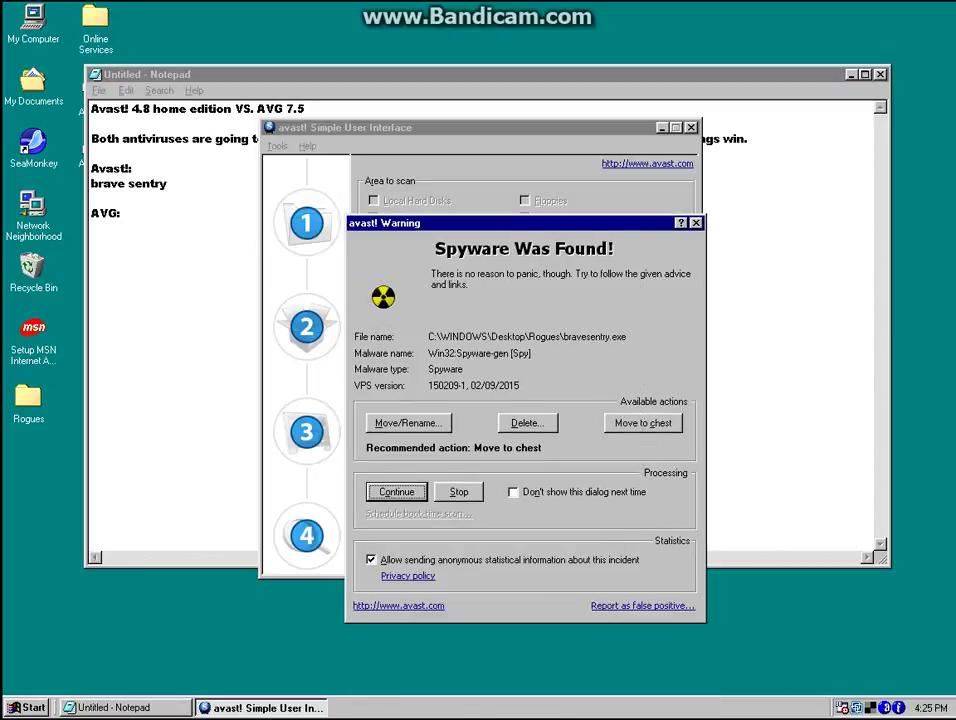
pyautogui.press('Return')
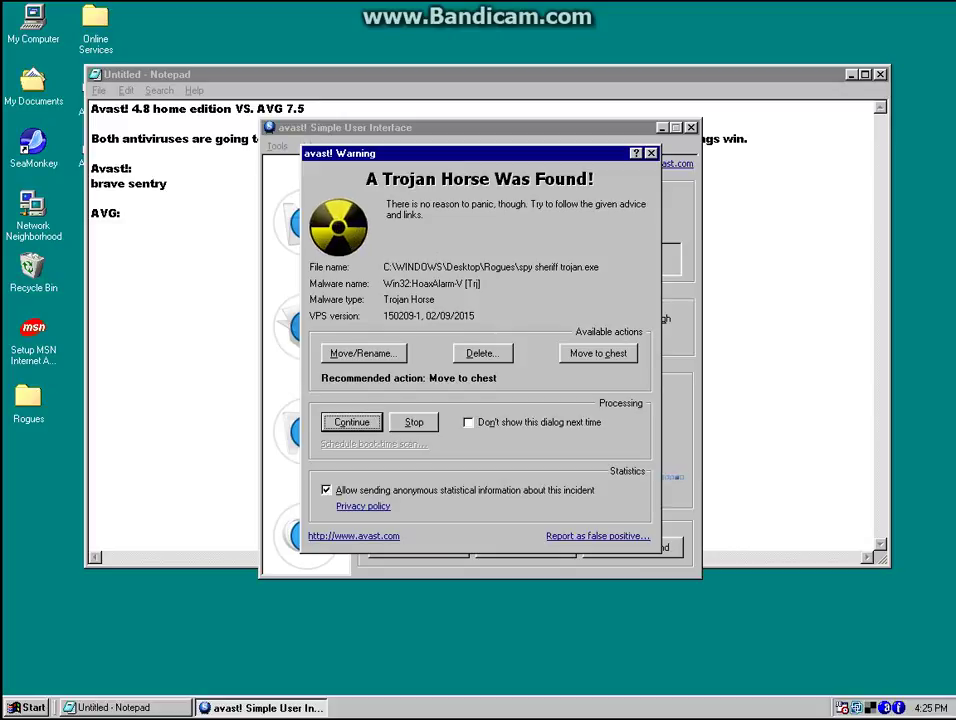
# Step: Add "spysheriff trojan" below "brave sentry" in the notes and continue the avast! scan
pyautogui.hotkey('alt', 'Tab')
pyautogui.write('spy')
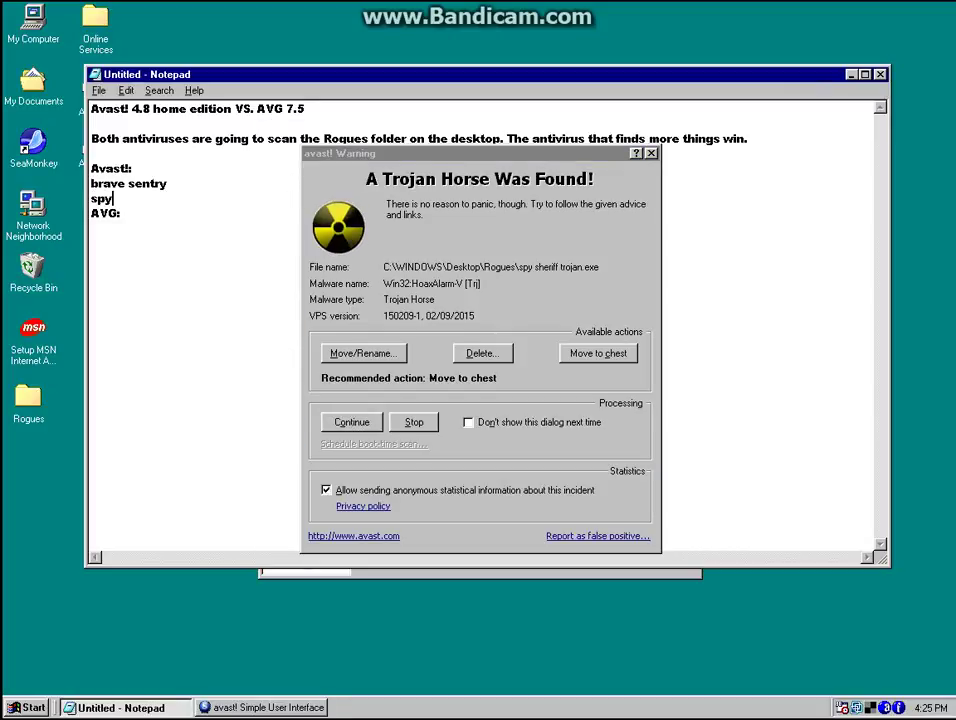
pyautogui.write('s')
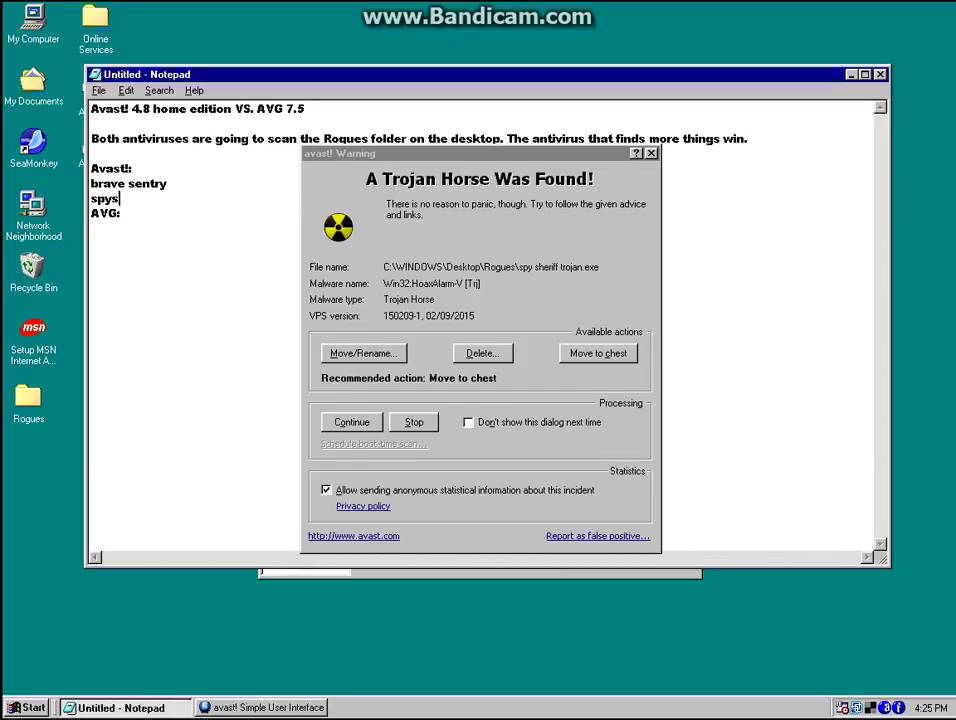
pyautogui.write('heriff t')
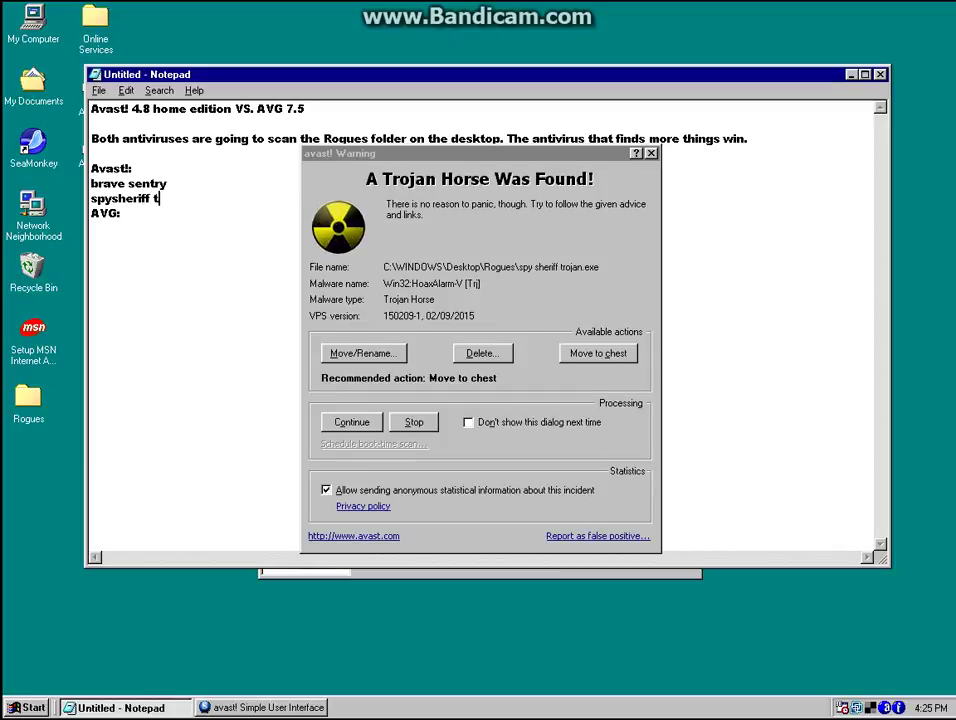
pyautogui.write('rojan')
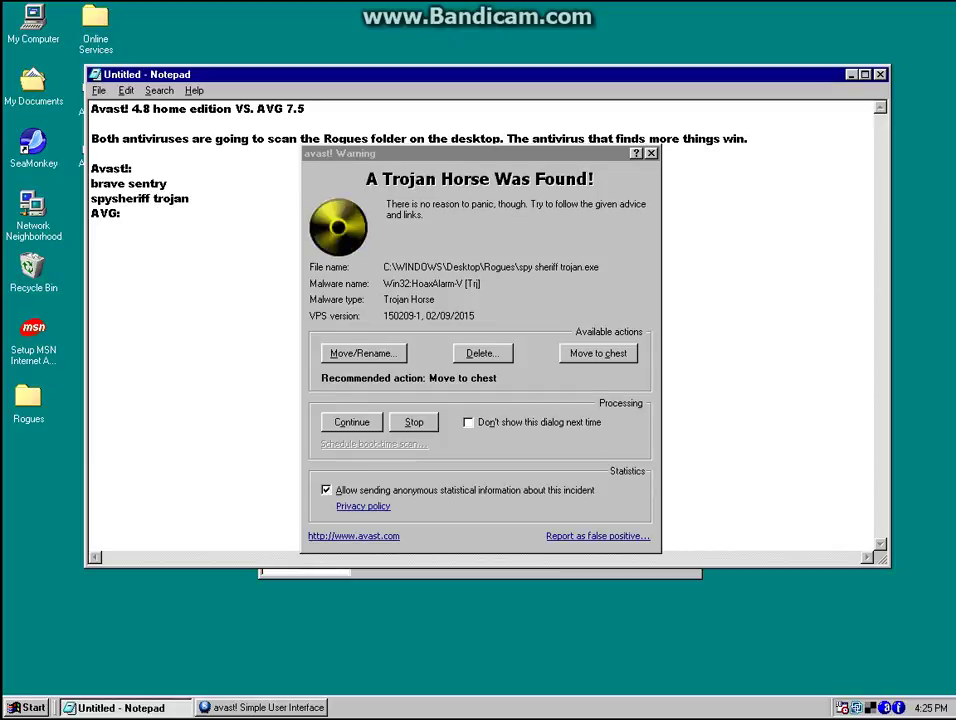
pyautogui.click(351, 422)
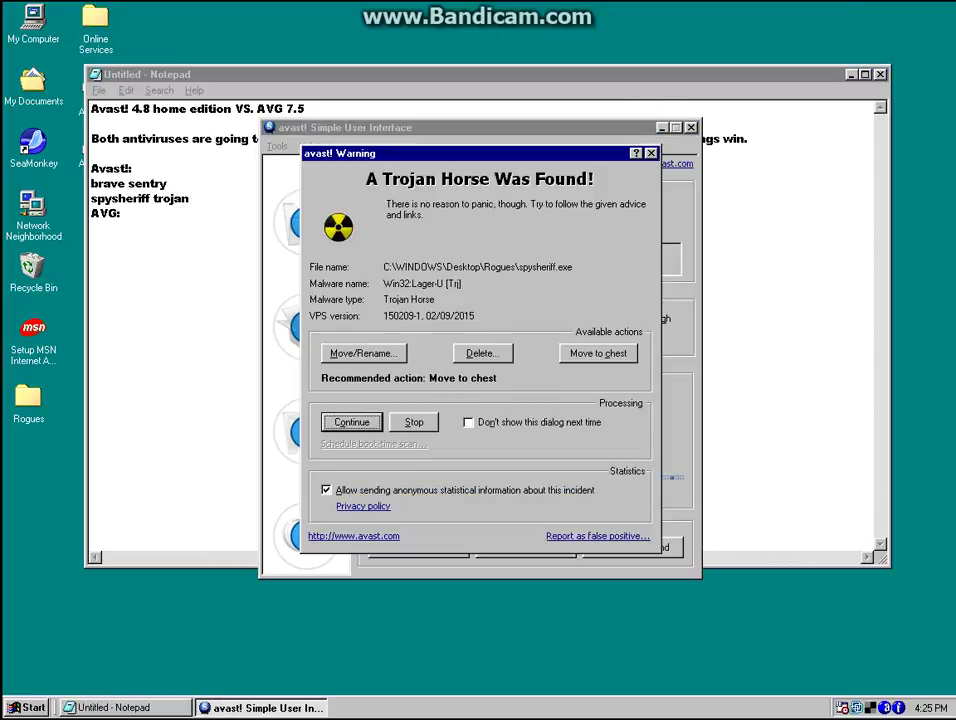
# Step: Add a new line "spy sheriff" to the Avast! list in the notes and continue the scan
pyautogui.hotkey('alt', 'Tab')
pyautogui.press('Return')
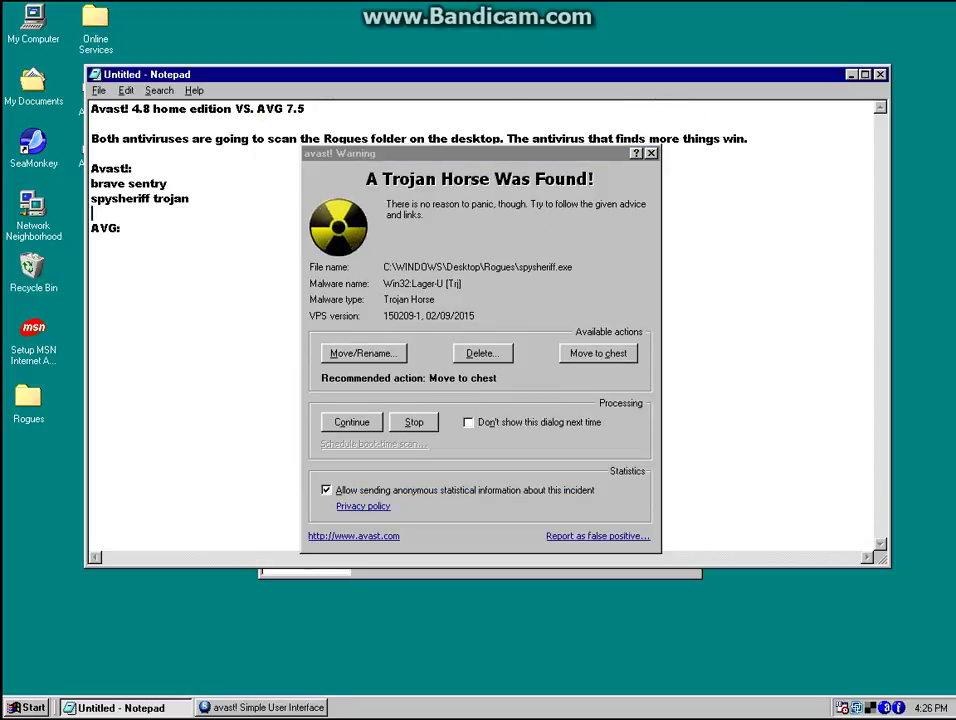
pyautogui.write('spy sheriff')
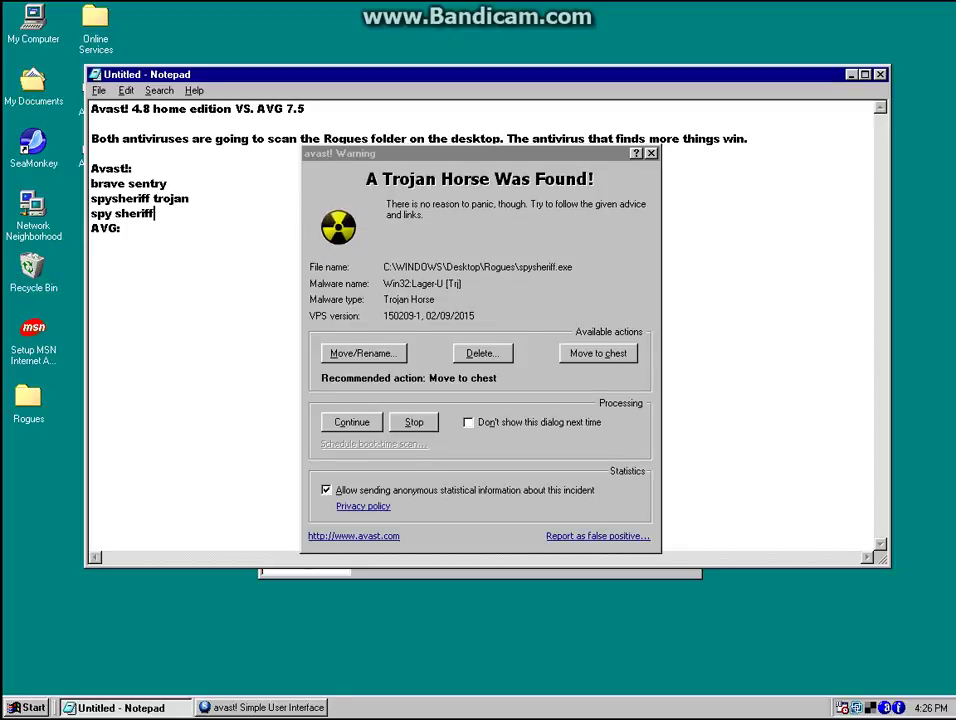
pyautogui.hotkey('alt', 'Tab')
pyautogui.press('Return')
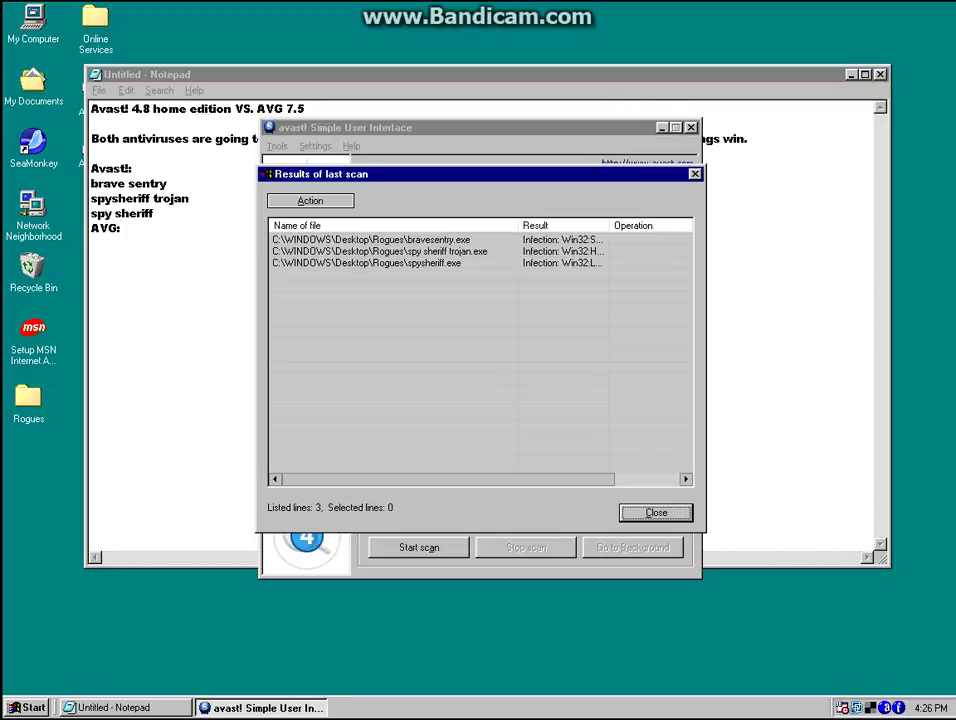
# Step: Check the avast! scan results and add the line "Overall:3/5" below the Avast! list in the notes
pyautogui.moveTo(384, 273); pyautogui.dragTo(337, 241)
pyautogui.click(376, 300)
pyautogui.hotkey('alt', 'Tab')
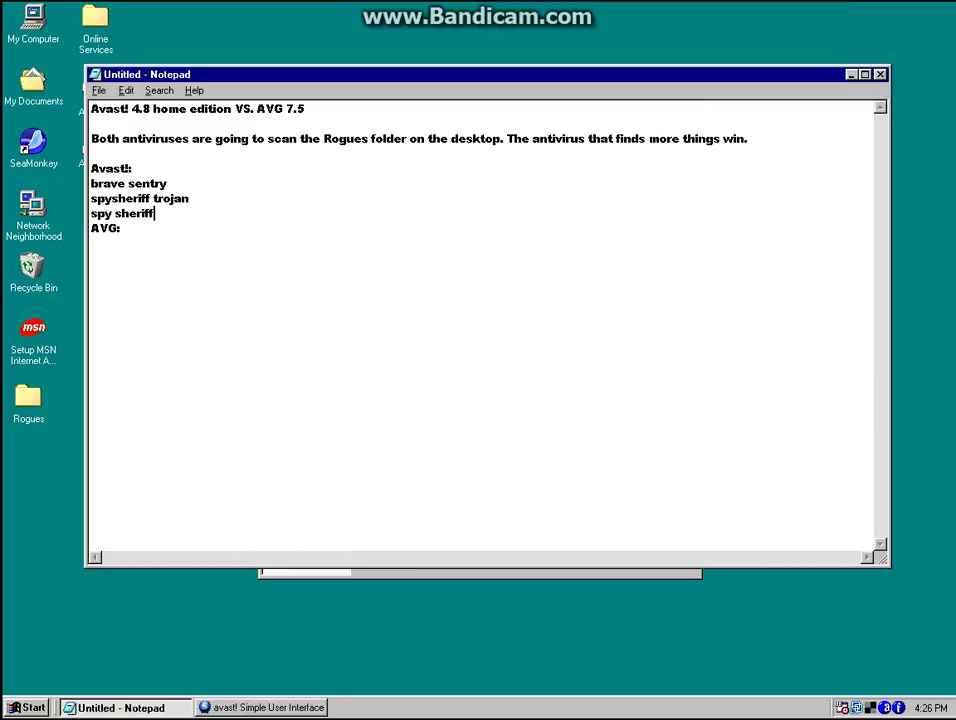
pyautogui.press('Return')
pyautogui.write('overall"')
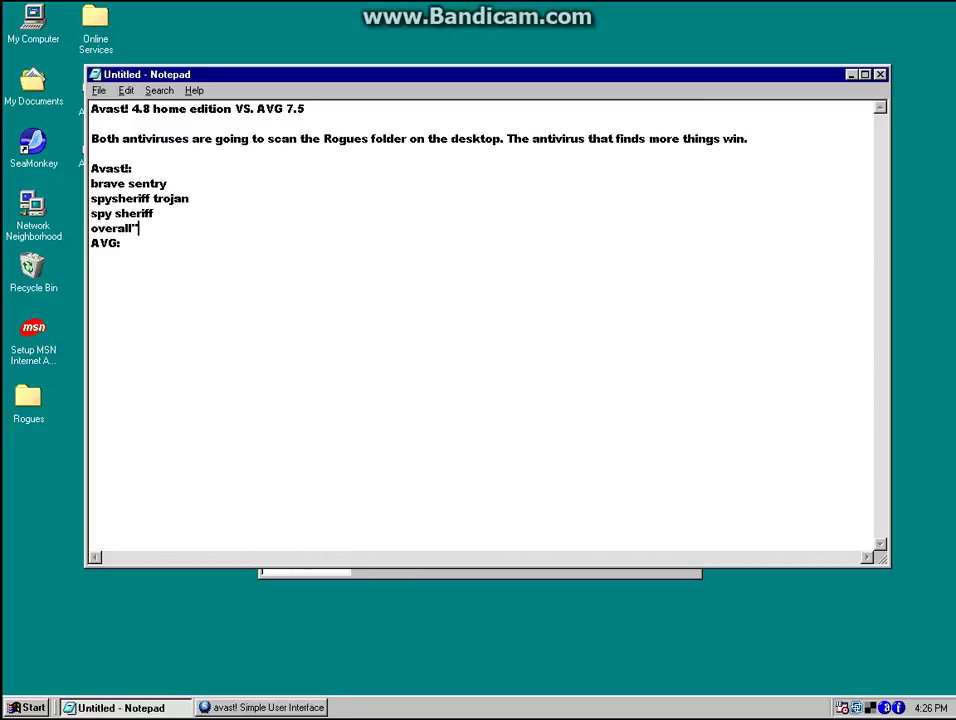
pyautogui.press('BackSpace')
pyautogui.write(':3/5')
pyautogui.click(98, 226)
pyautogui.press('BackSpace')
pyautogui.write('O')
# Step: Minimize the notes and close the scan results together with avast!
pyautogui.click(851, 75)
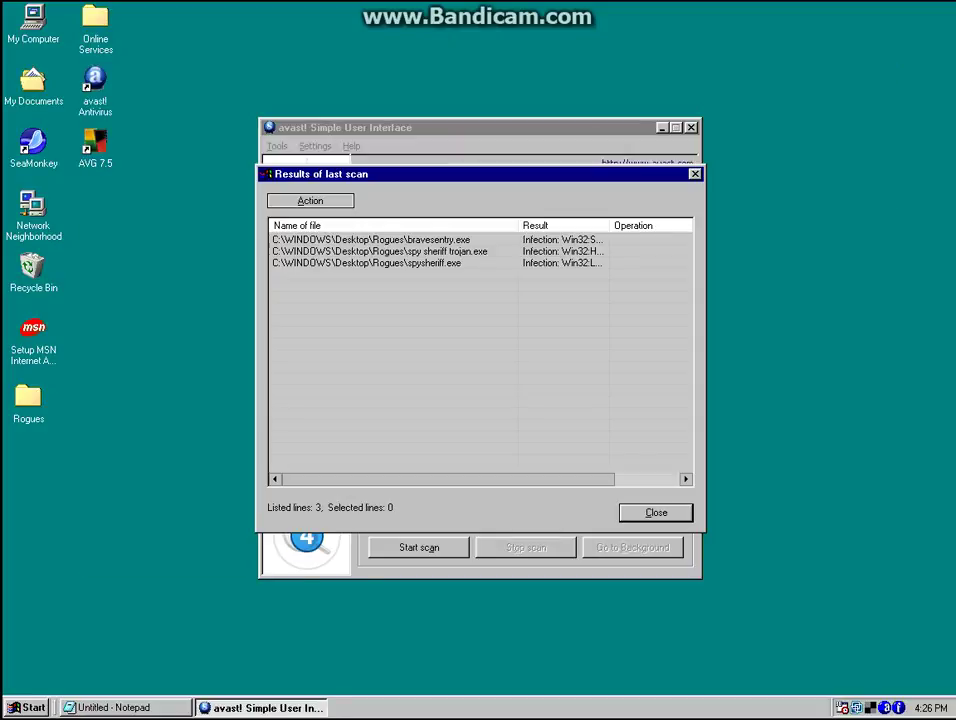
pyautogui.press('Escape')
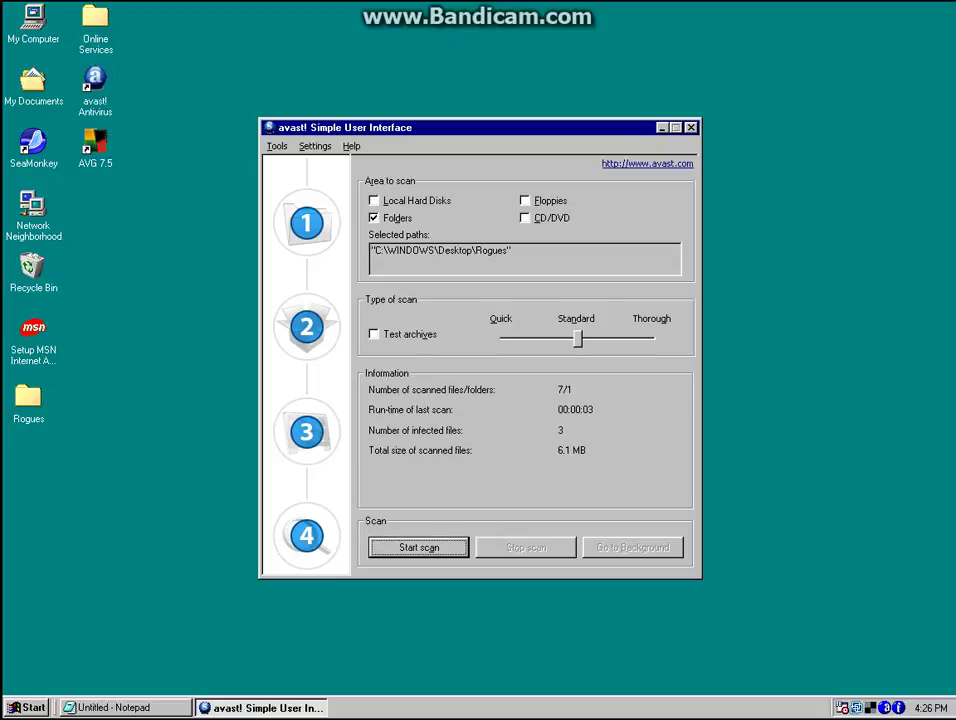
pyautogui.hotkey('alt', 'F4')
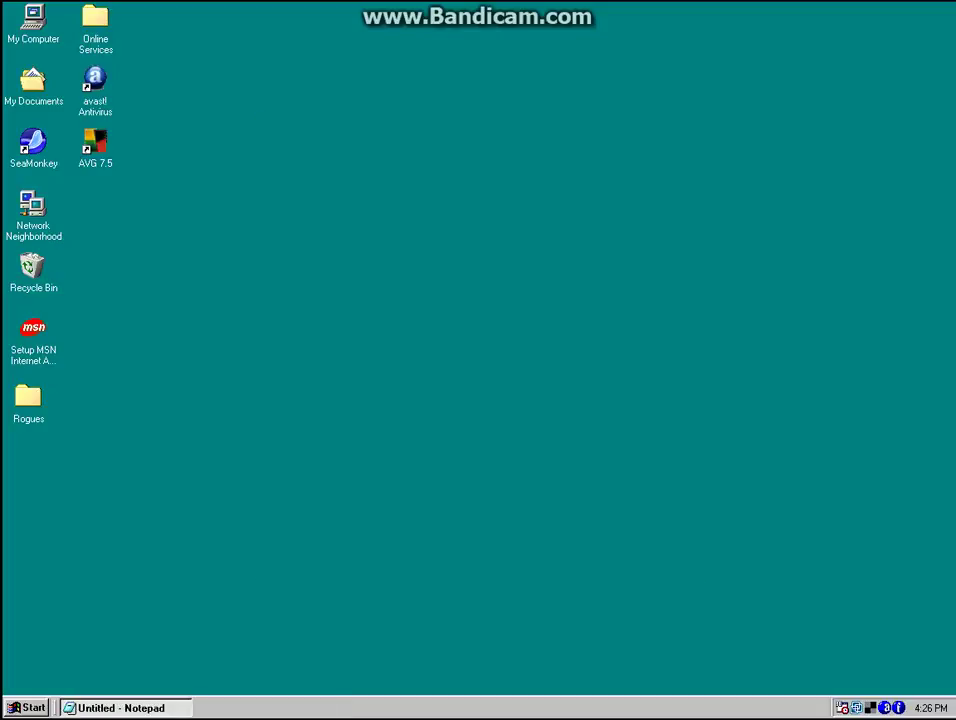
# Step: Open AVG 7.5 and start a selected-areas scan of only the C:\Program Files\Rogues folder
pyautogui.doubleClick(95, 145)
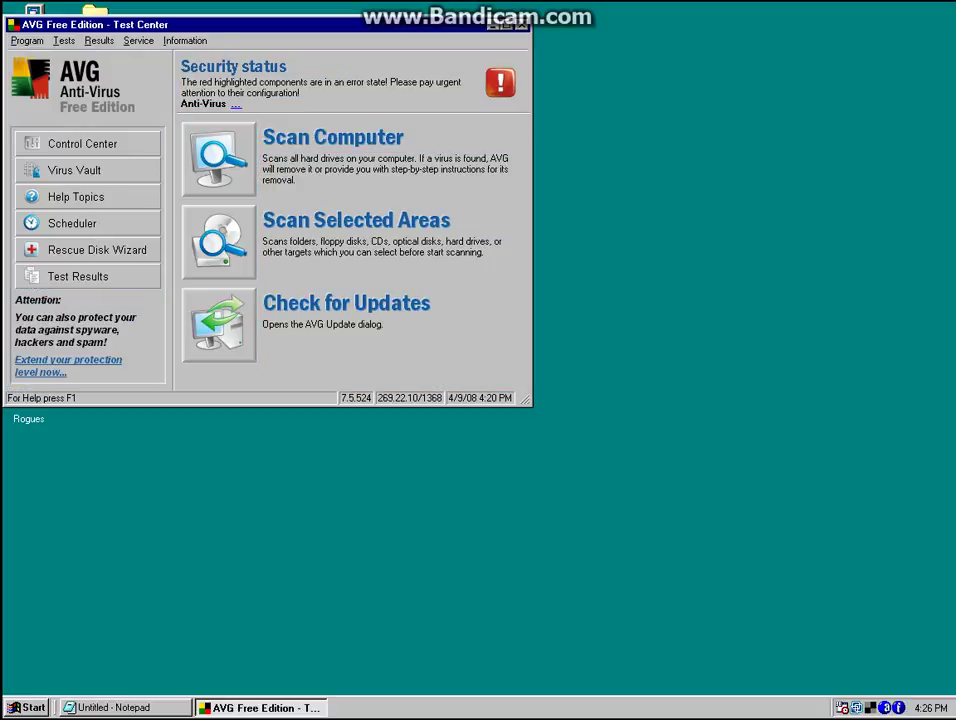
pyautogui.click(219, 242)
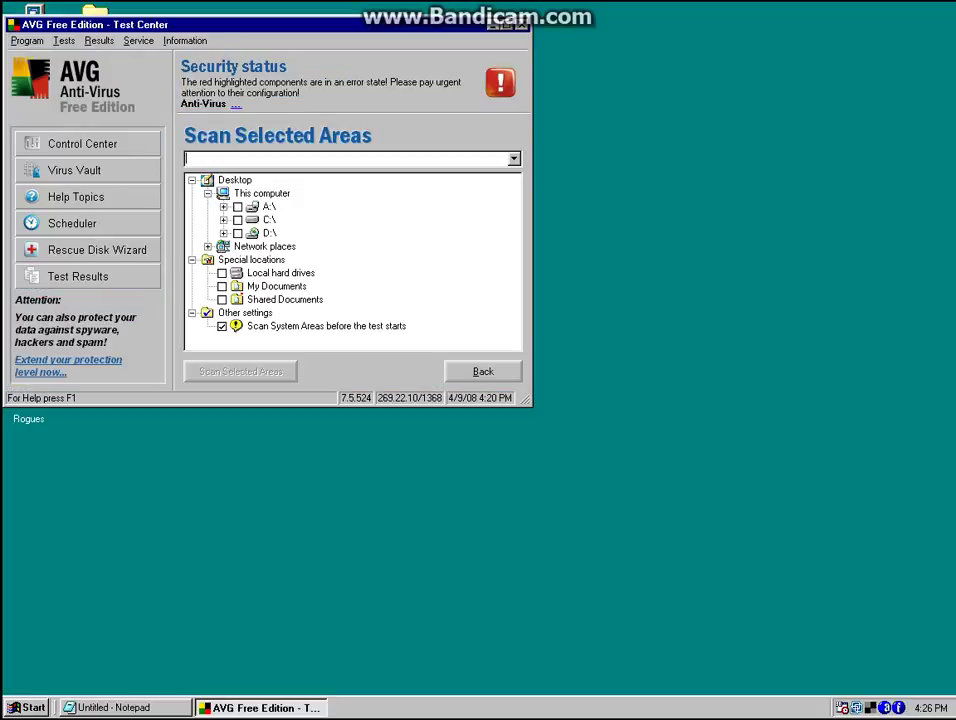
pyautogui.press('Tab')
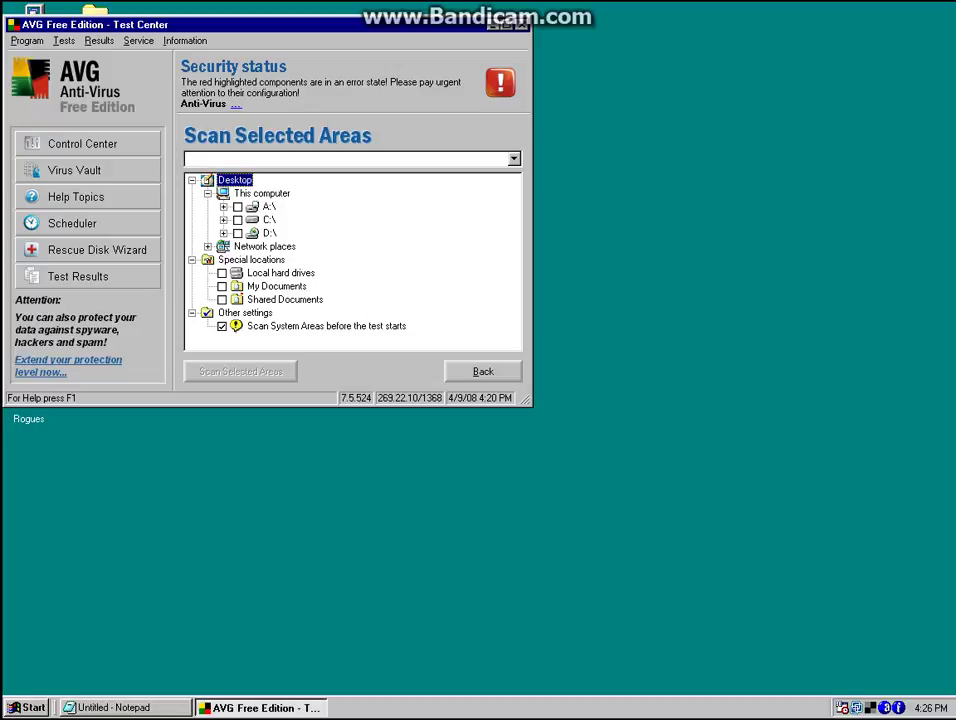
pyautogui.click(238, 220)
pyautogui.click(223, 220)
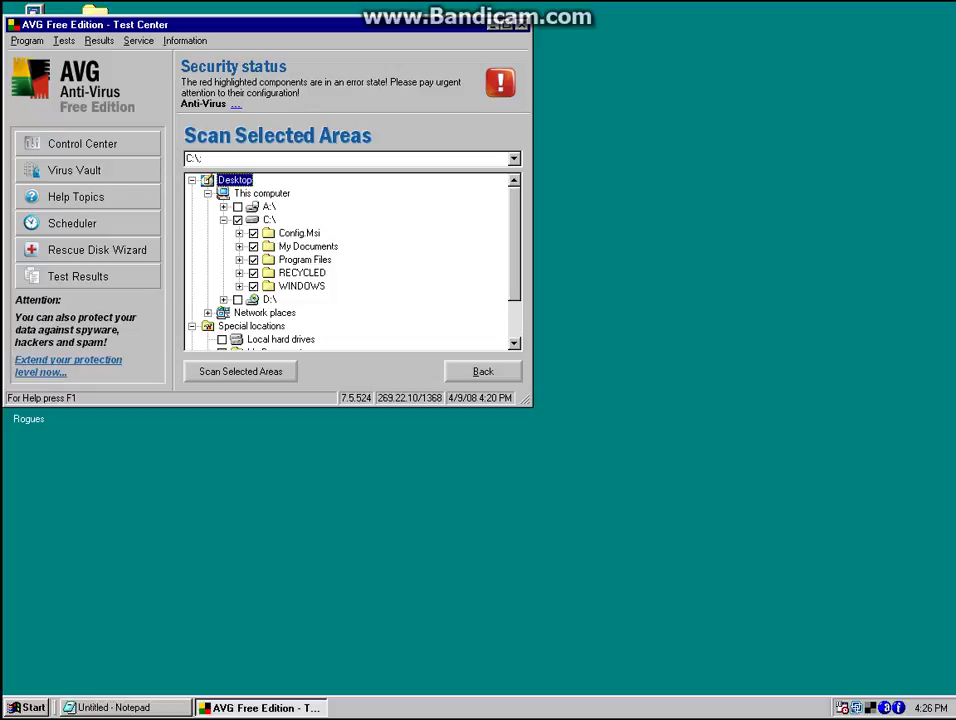
pyautogui.click(238, 220)
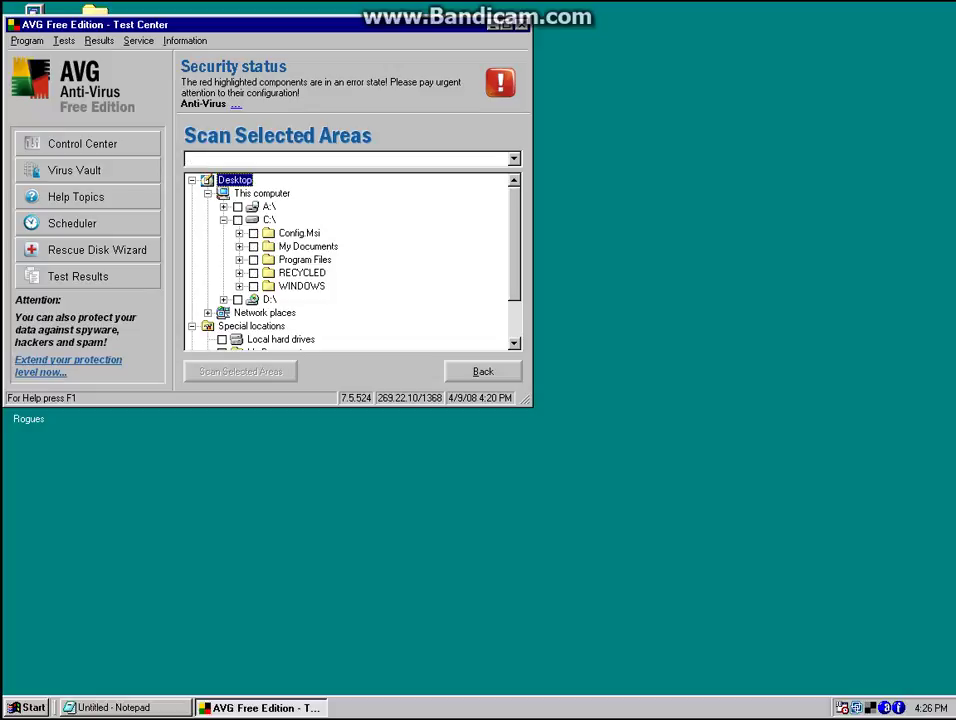
pyautogui.click(239, 259)
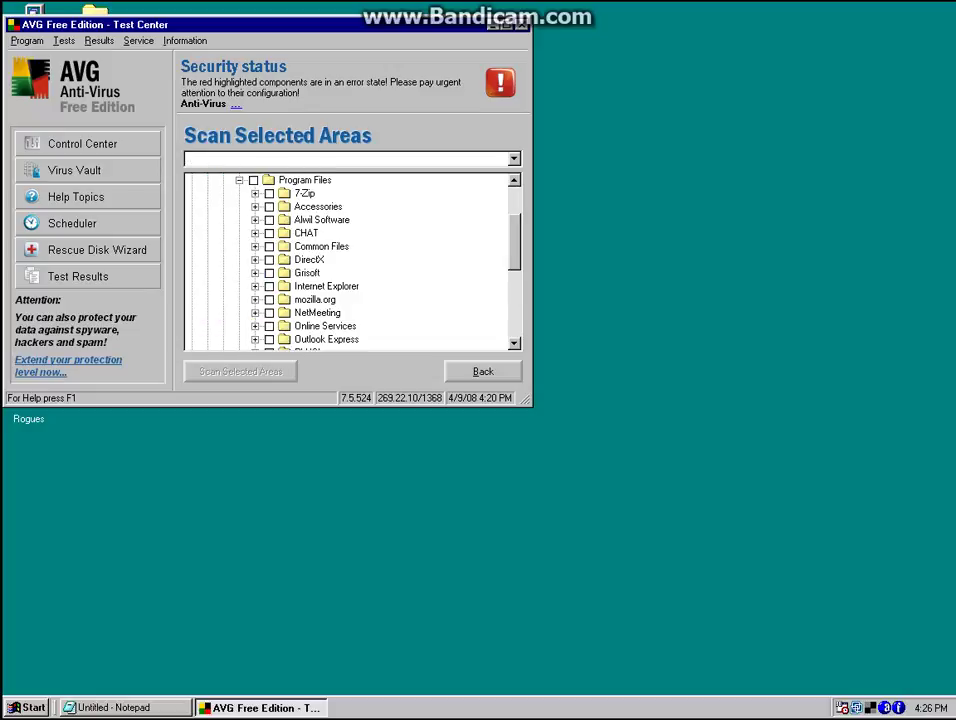
pyautogui.scroll(-2, 346, 262)
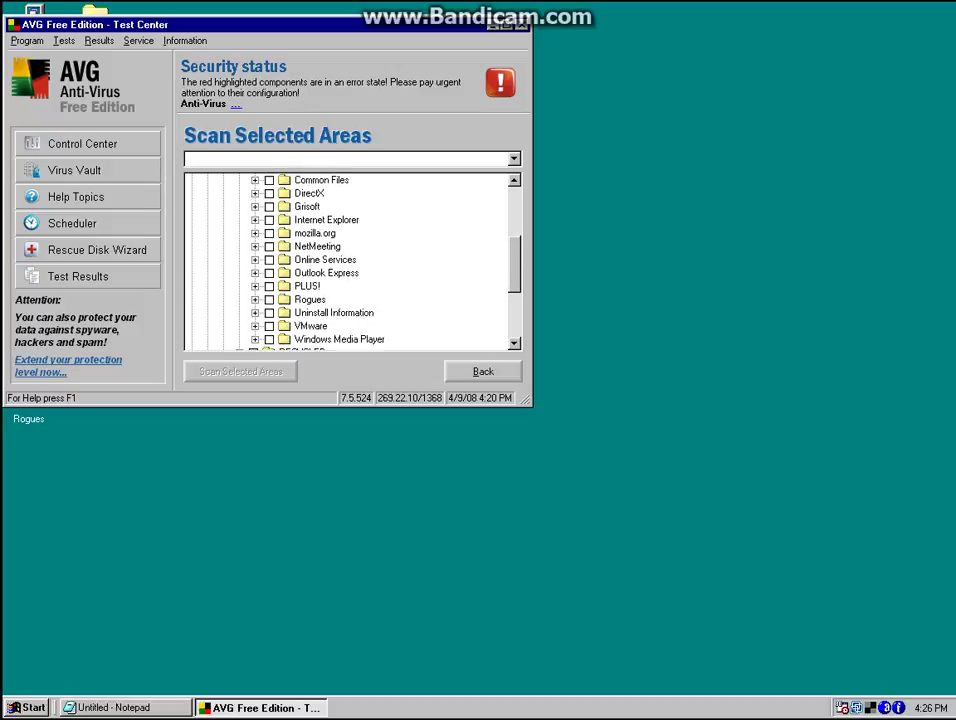
pyautogui.click(268, 299)
pyautogui.click(240, 371)
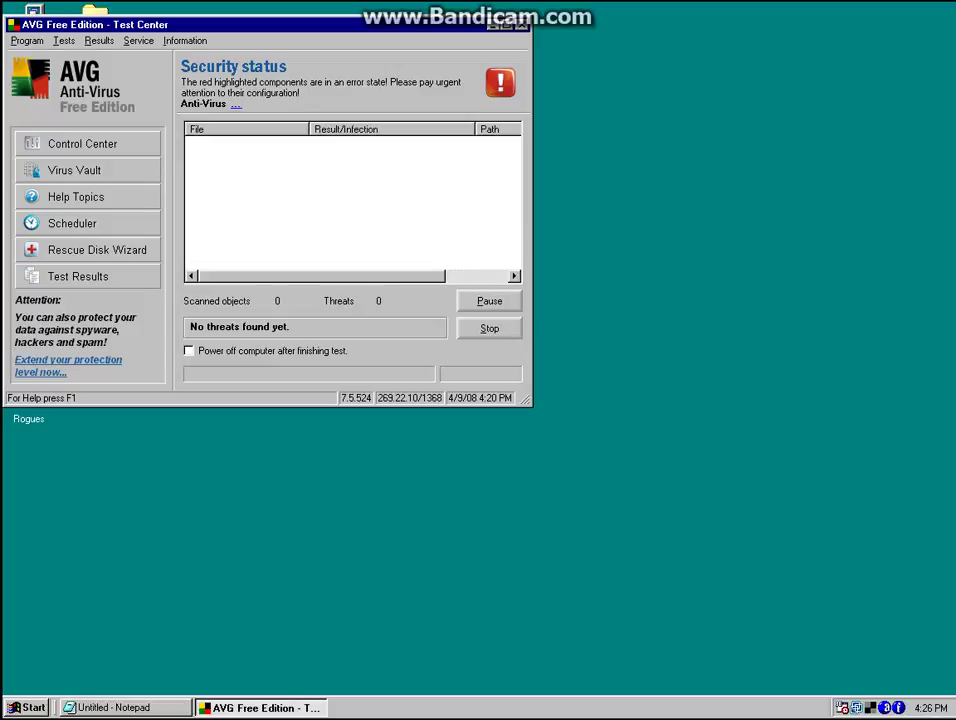
# Step: Move the notes clear of the AVG scan, dismiss its healing report and statistics, and display the virus results
pyautogui.hotkey('alt', 'Tab')
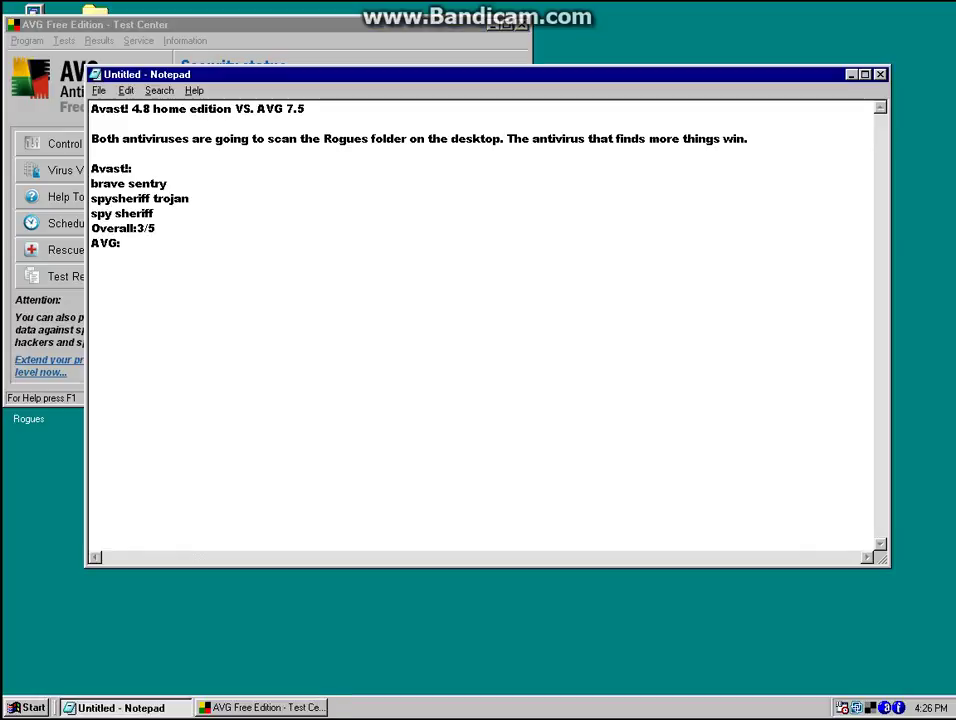
pyautogui.moveTo(390, 74); pyautogui.dragTo(658, 270)
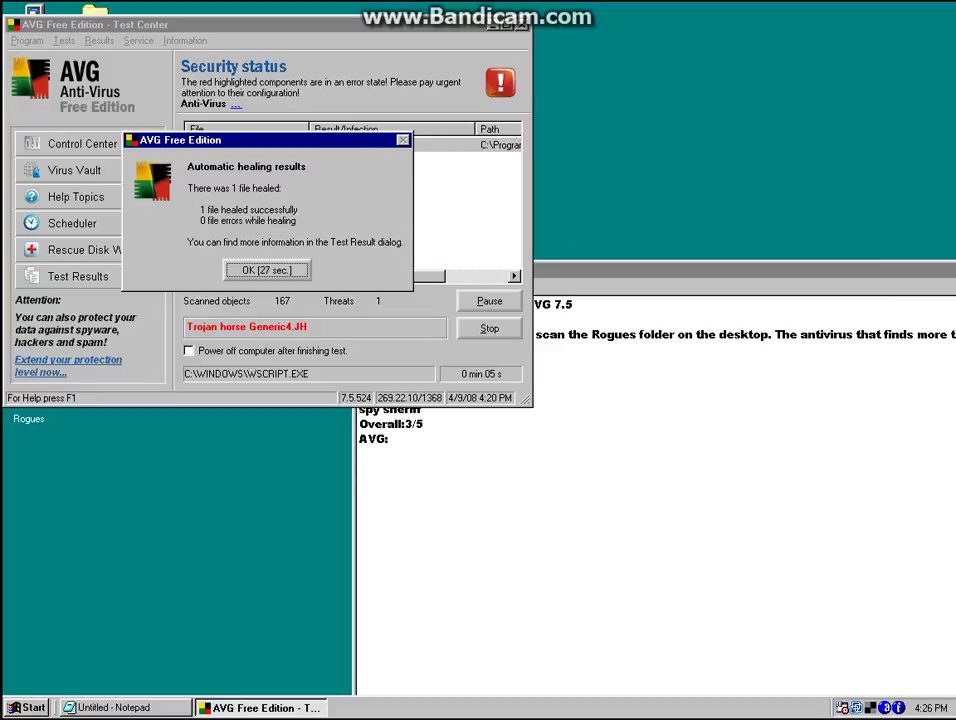
pyautogui.press('Return')
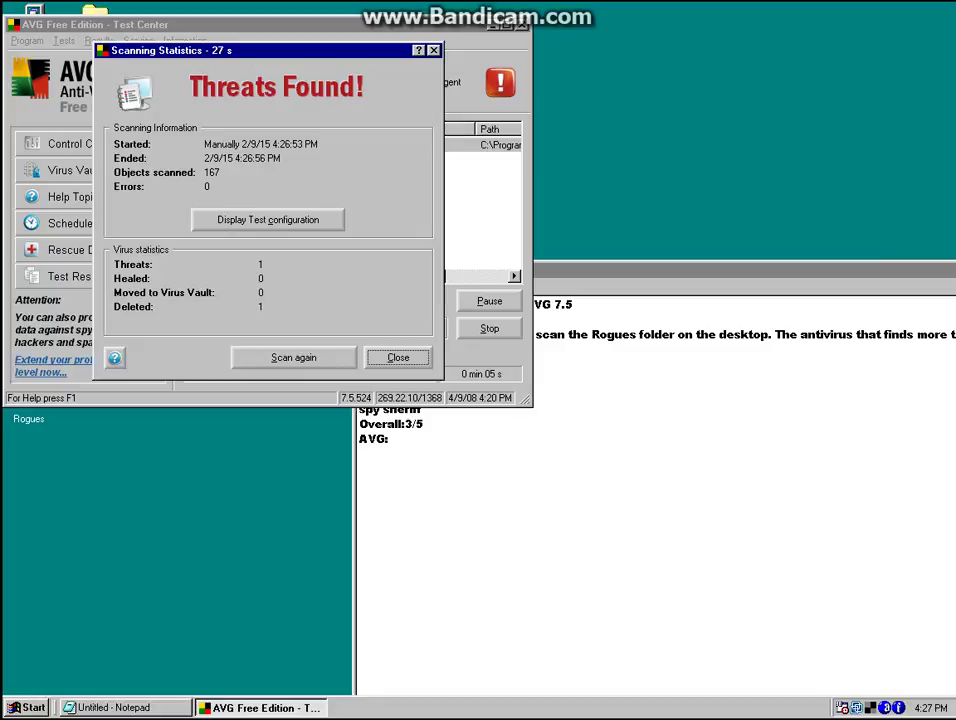
pyautogui.press('Return')
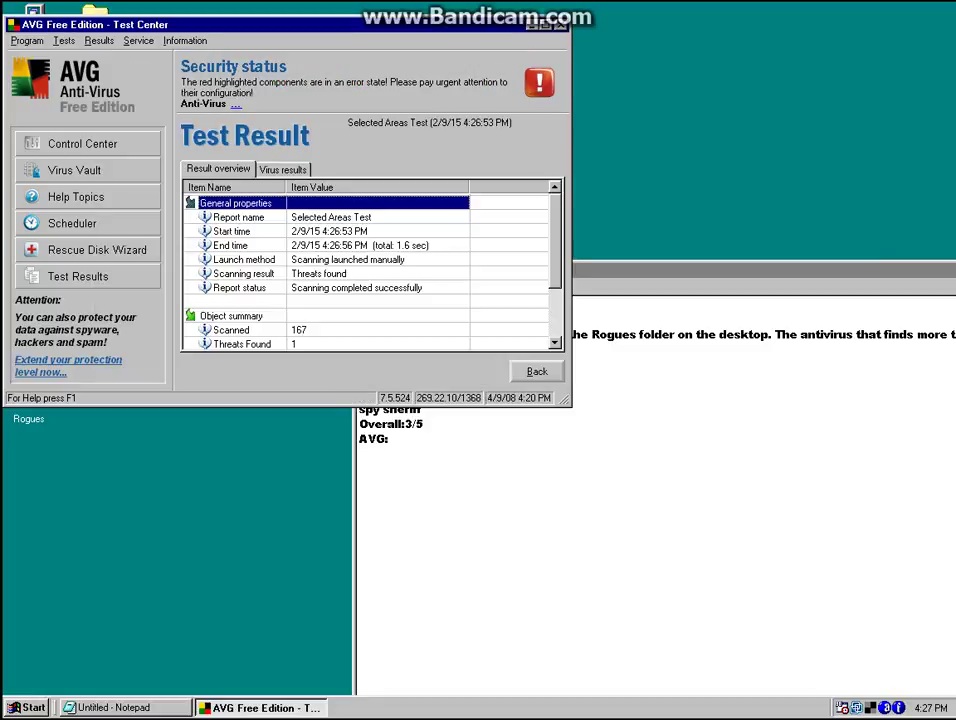
pyautogui.click(283, 169)
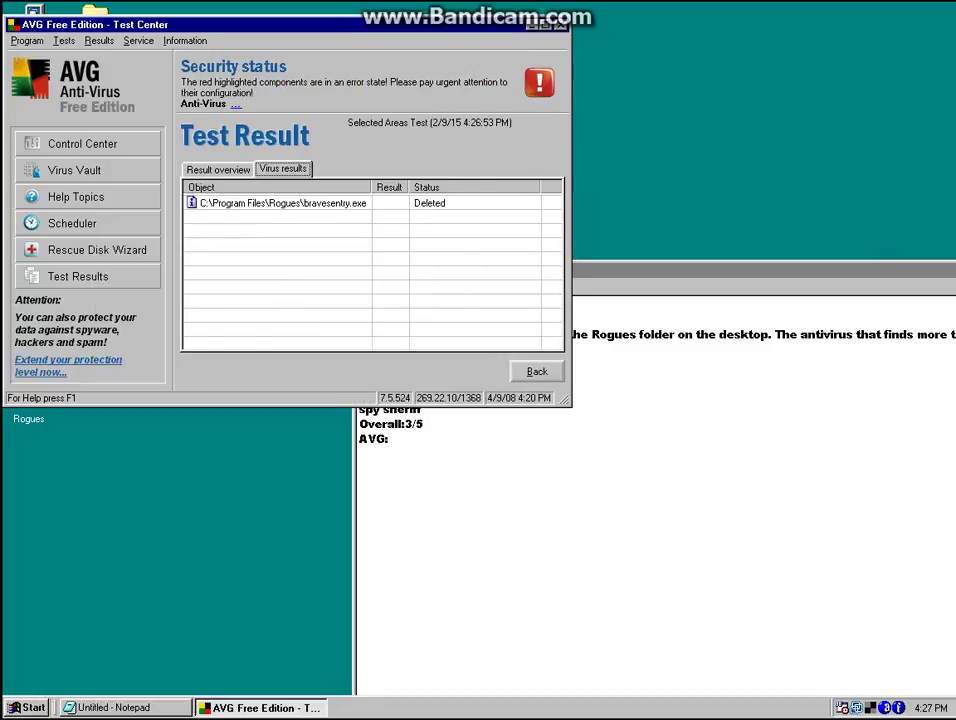
# Step: Add the line "brave sentry" below the "AVG:" heading in the notes
pyautogui.hotkey('alt', 'Tab')
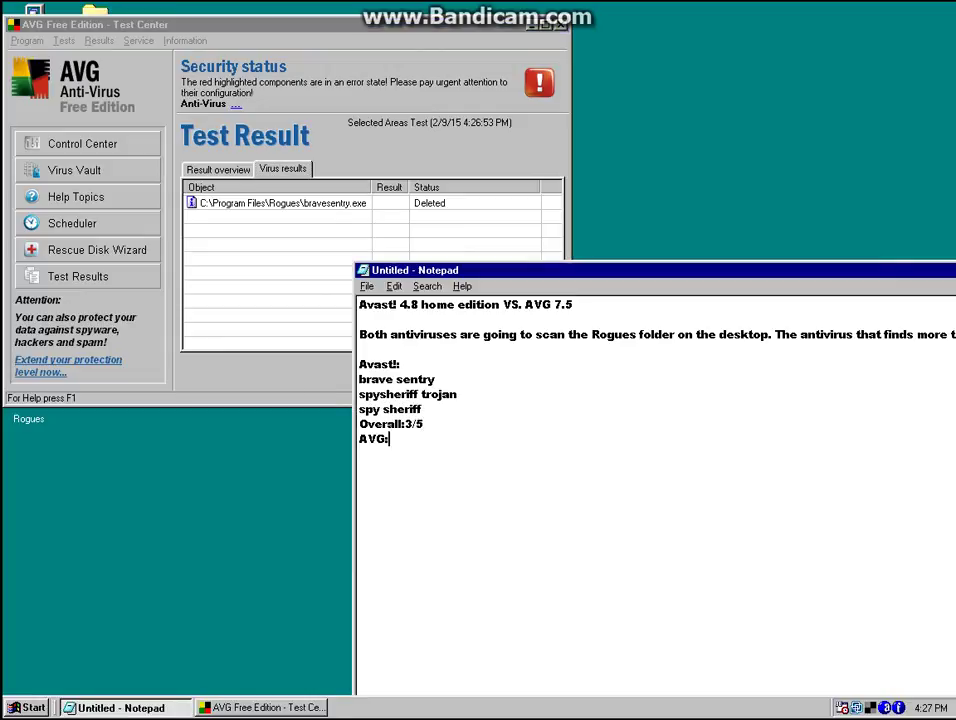
pyautogui.moveTo(354, 439); pyautogui.dragTo(360, 439)
pyautogui.click(374, 439)
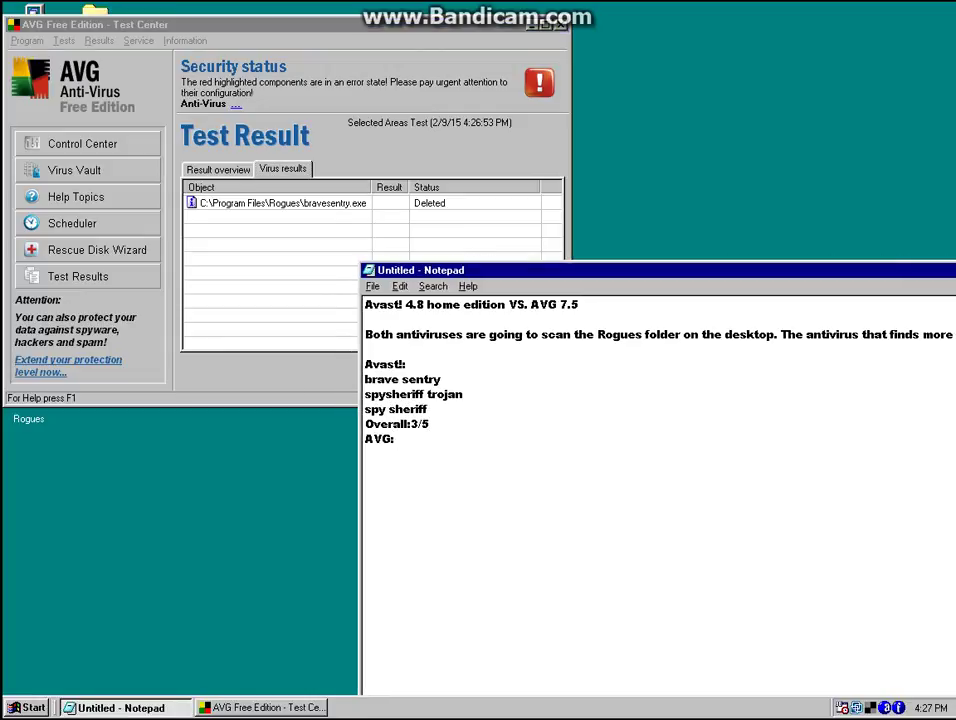
pyautogui.press('End')
pyautogui.press('Return')
pyautogui.write('brave sentry')
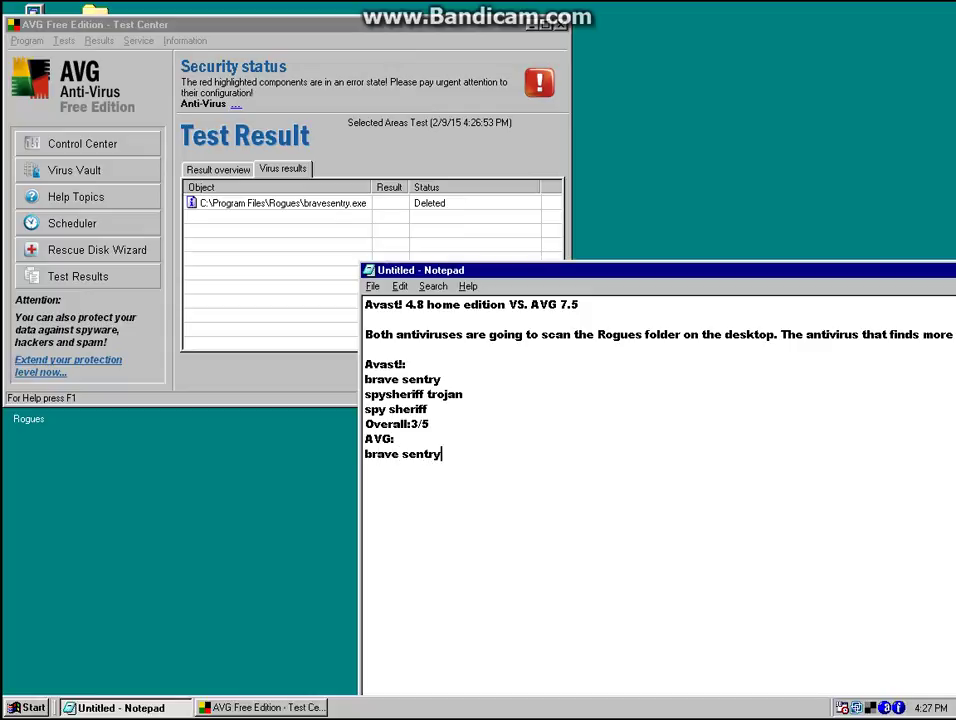
# Step: Add the line "Overall: 1/5" below the AVG list in the notes
pyautogui.press('Return')
pyautogui.write('Over')
pyautogui.press('BackSpace')
pyautogui.press('BackSpace')
pyautogui.press('BackSpace')
pyautogui.write('verall:')
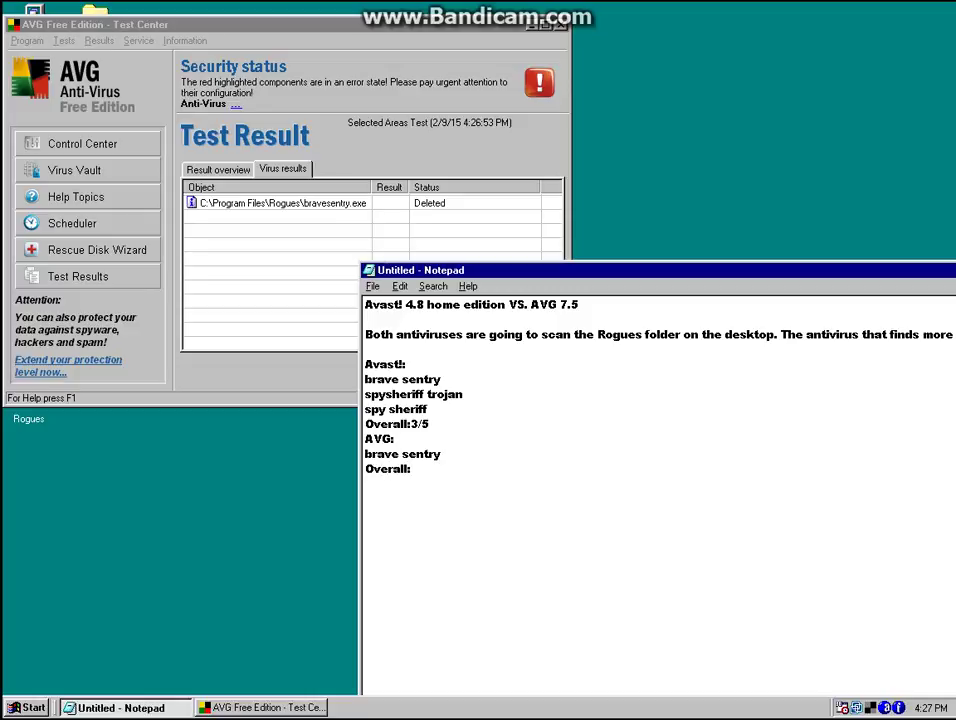
pyautogui.write(' 1/5')
# Step: Move the notes back into full view and add "The winner is Avast!" two blank lines below the AVG score
pyautogui.moveTo(600, 270); pyautogui.dragTo(371, 103)
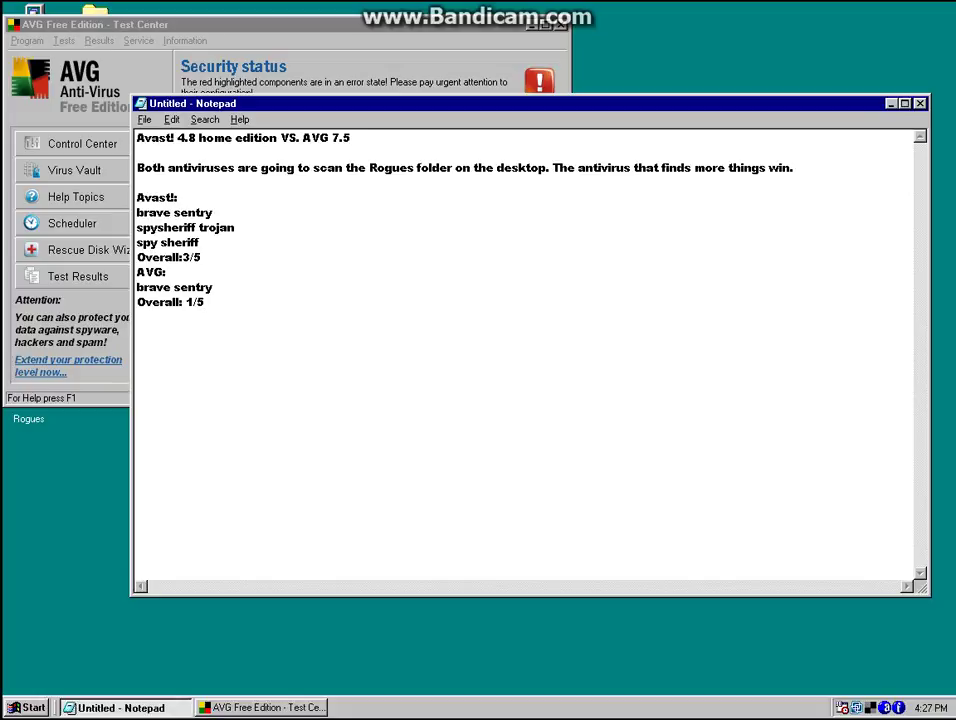
pyautogui.press('Return')
pyautogui.press('Return')
pyautogui.write('The winner is Avast!')
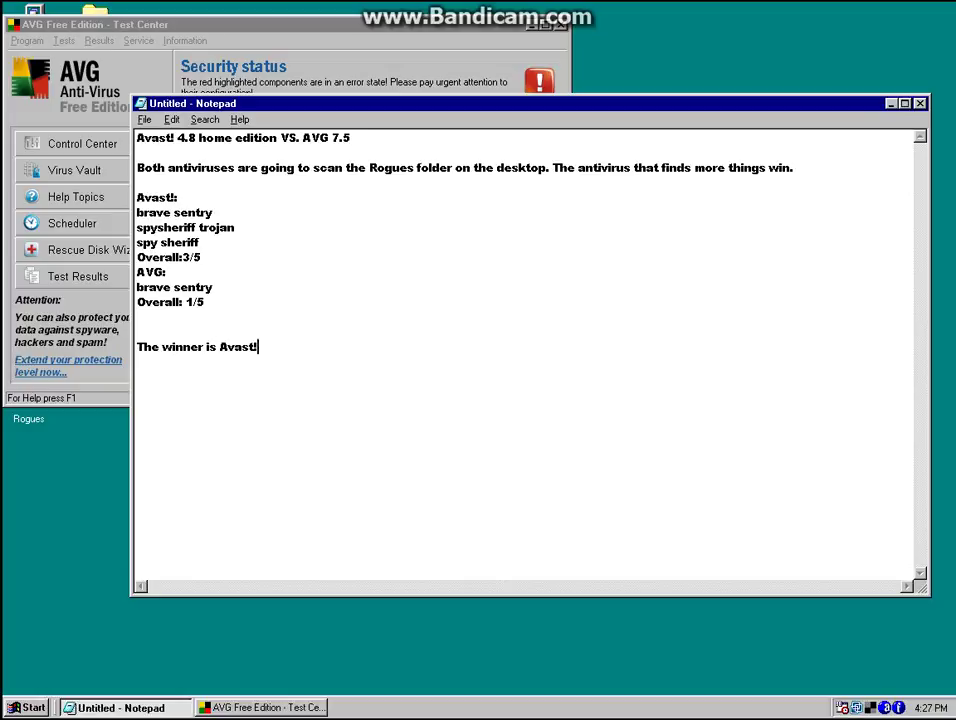
pyautogui.doubleClick(226, 346)
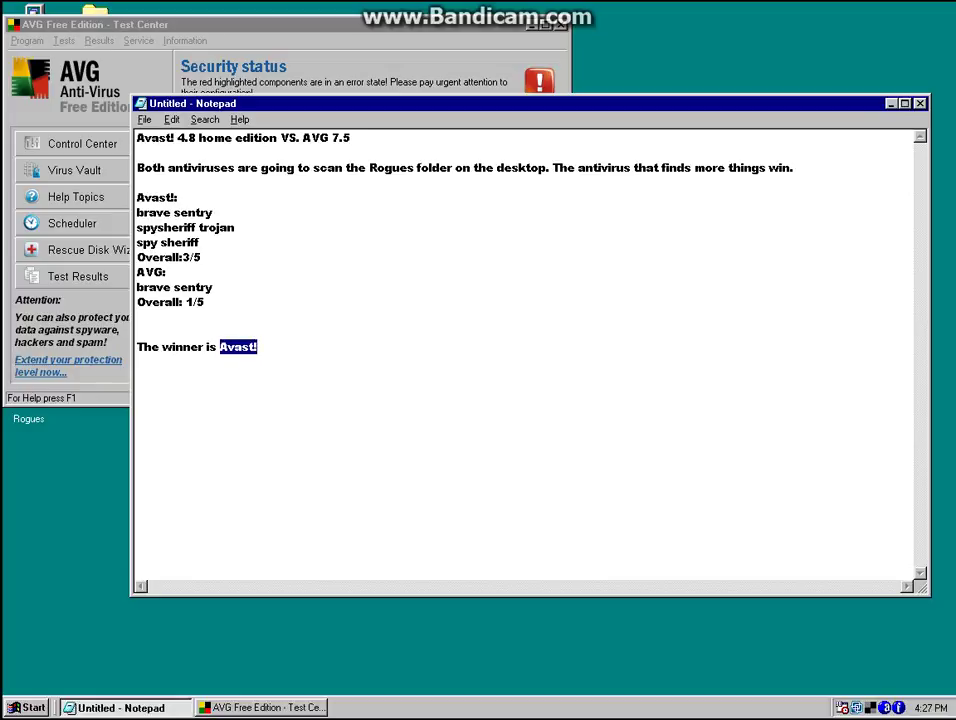
pyautogui.click(260, 347)
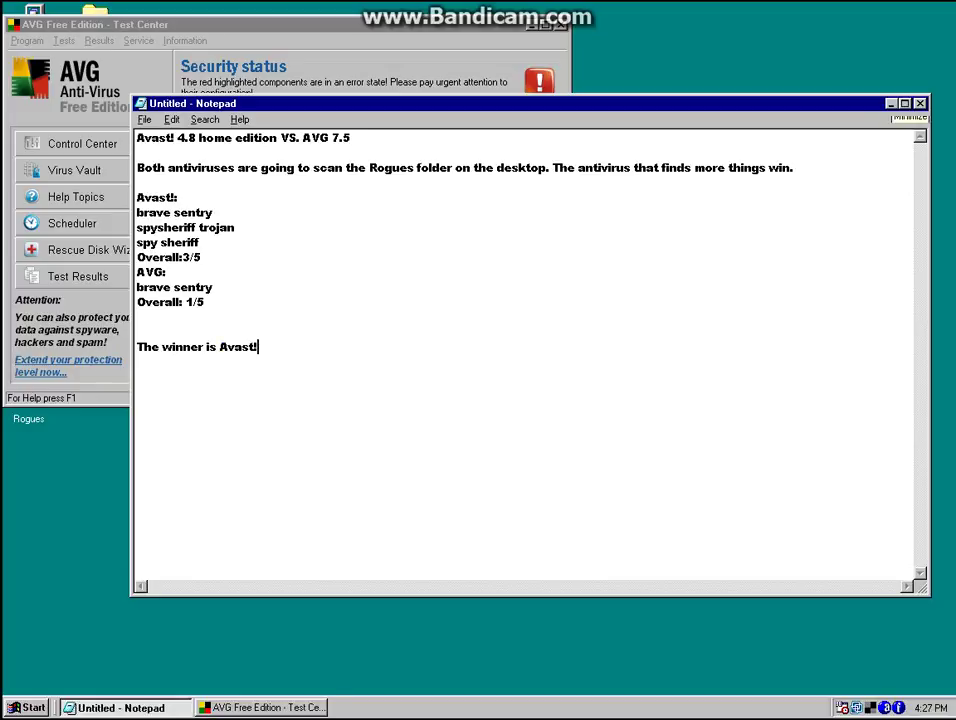
# Step: Switch from the notes and AVG to avast! Antivirus and select the desktop Rogues folder as the scan area
pyautogui.click(891, 104)
pyautogui.click(561, 25)
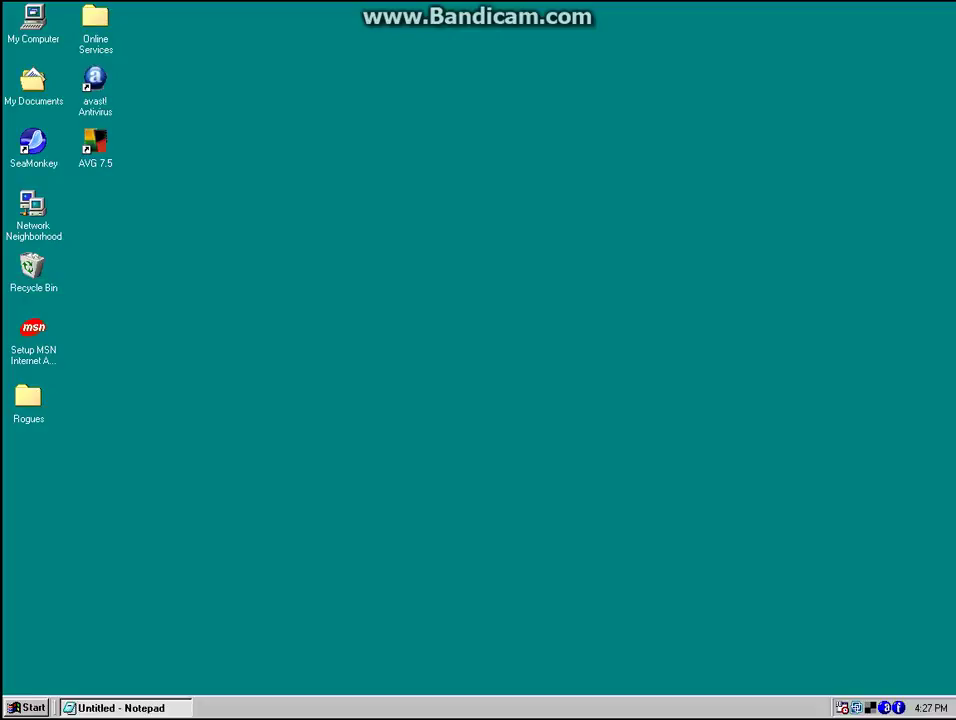
pyautogui.doubleClick(95, 82)
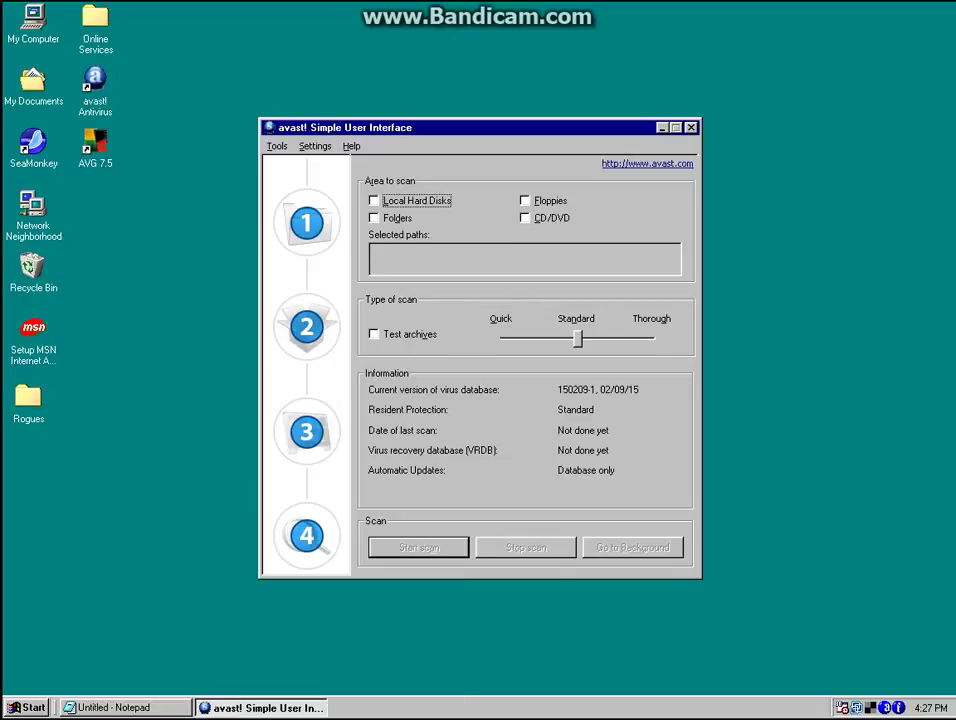
pyautogui.click(375, 218)
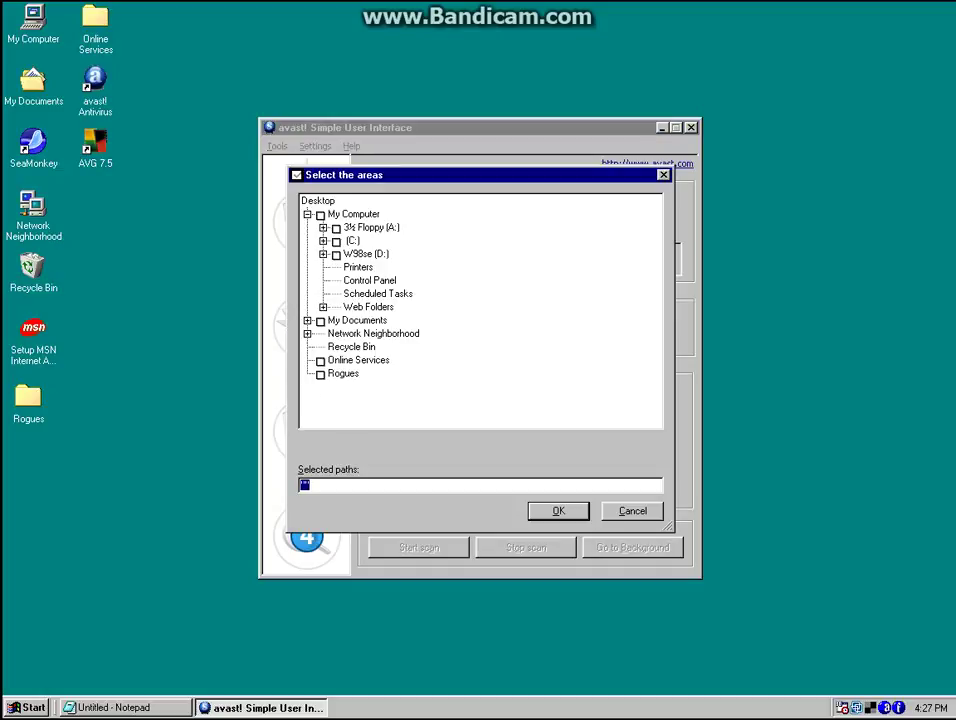
pyautogui.click(320, 374)
pyautogui.click(558, 511)
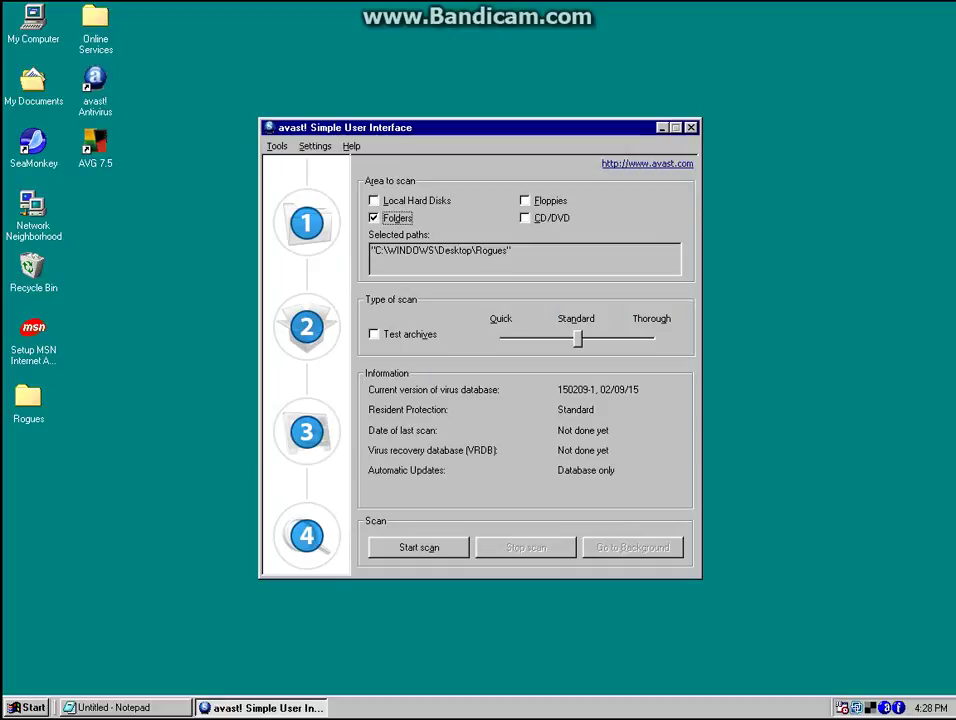
# Step: Run the avast! scan, permanently delete all detected files and close the scan results
pyautogui.hotkey('alt', 'a')
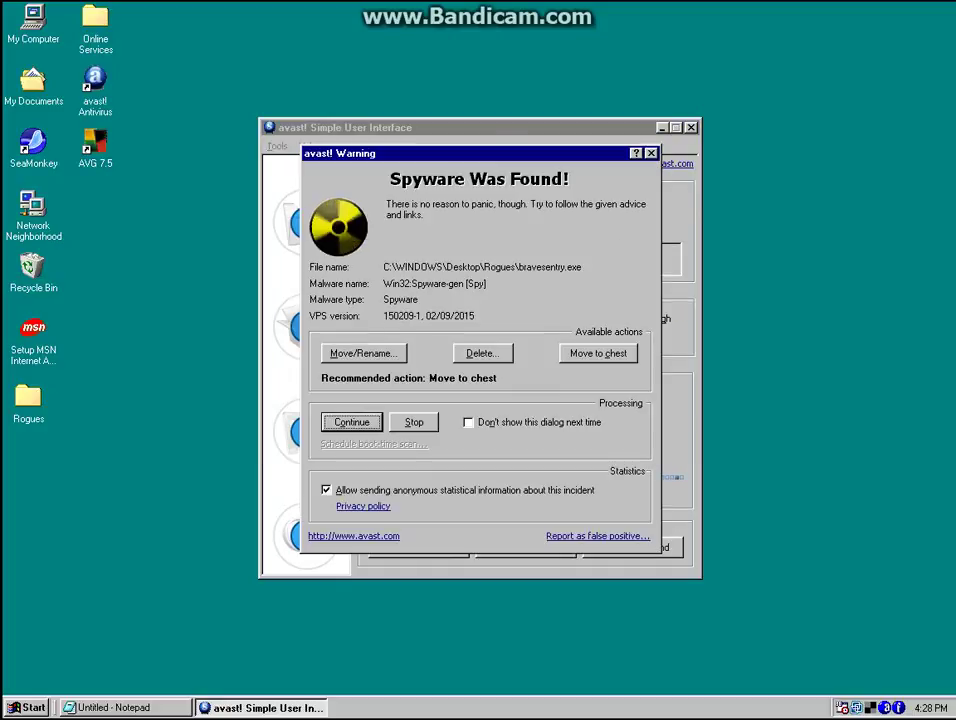
pyautogui.hotkey('alt', 'd')
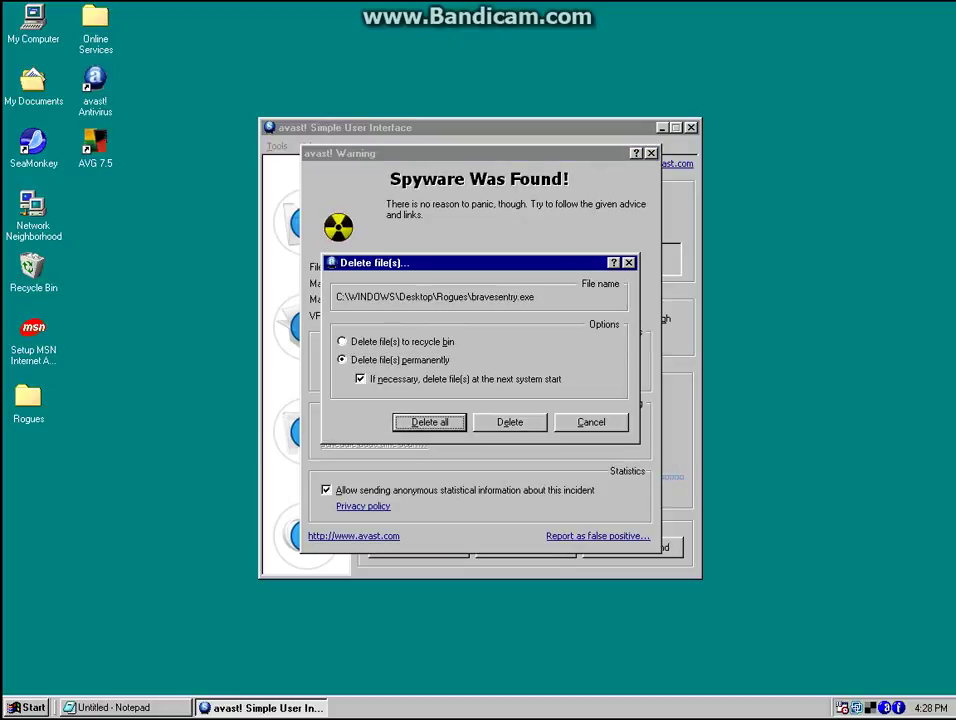
pyautogui.press('Return')
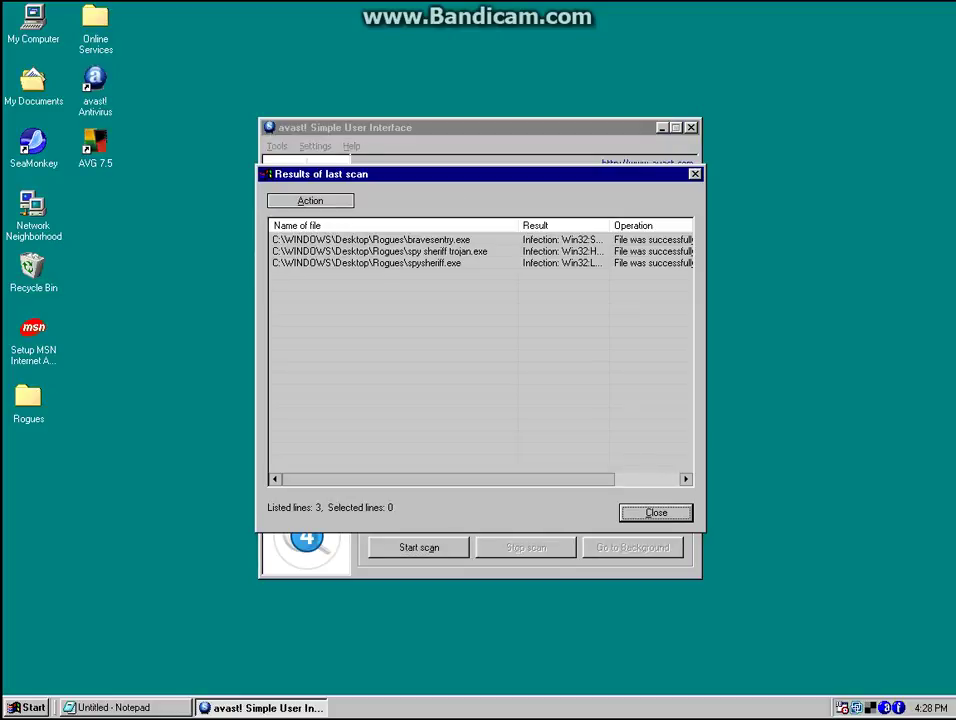
pyautogui.press('Return')
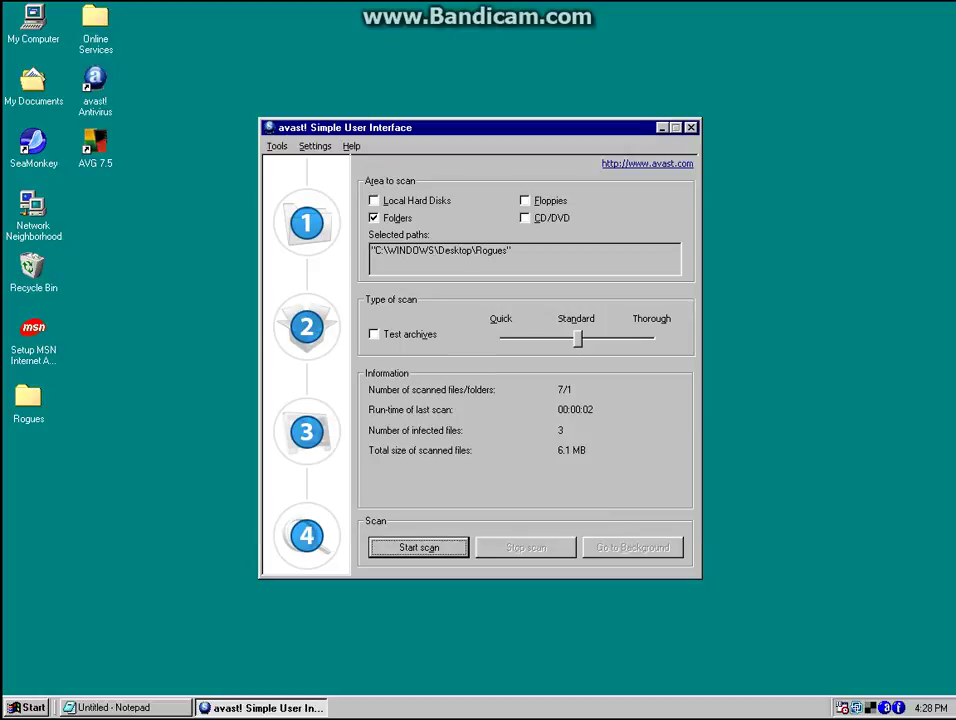
# Step: Close avast! and open the desktop Rogues folder to check which files remain
pyautogui.click(691, 128)
pyautogui.doubleClick(28, 397)
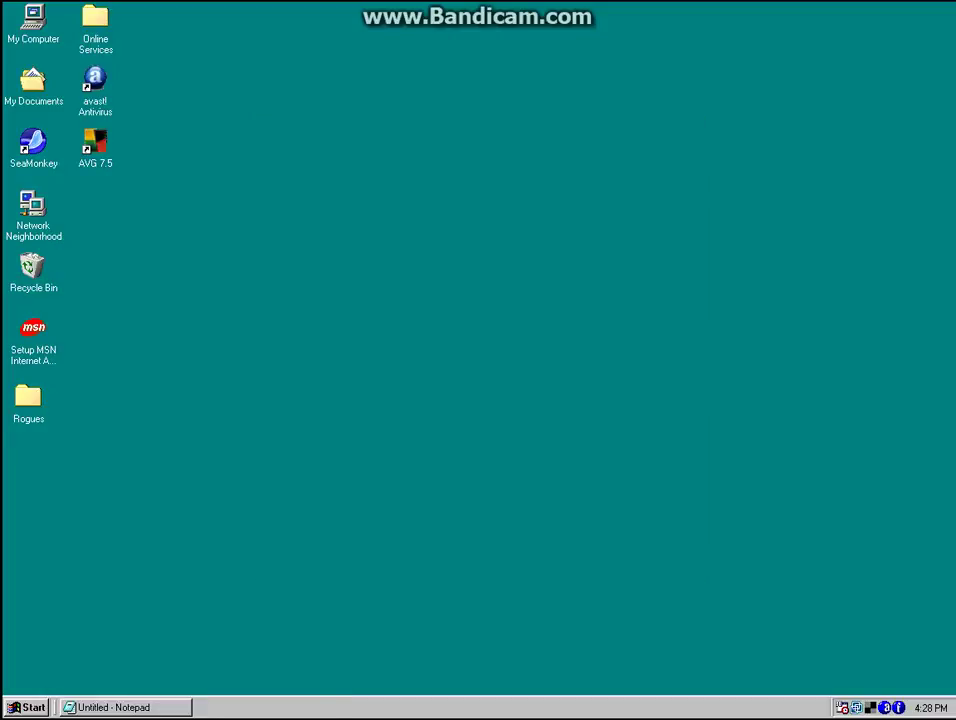
pyautogui.moveTo(514, 282); pyautogui.dragTo(440, 220)
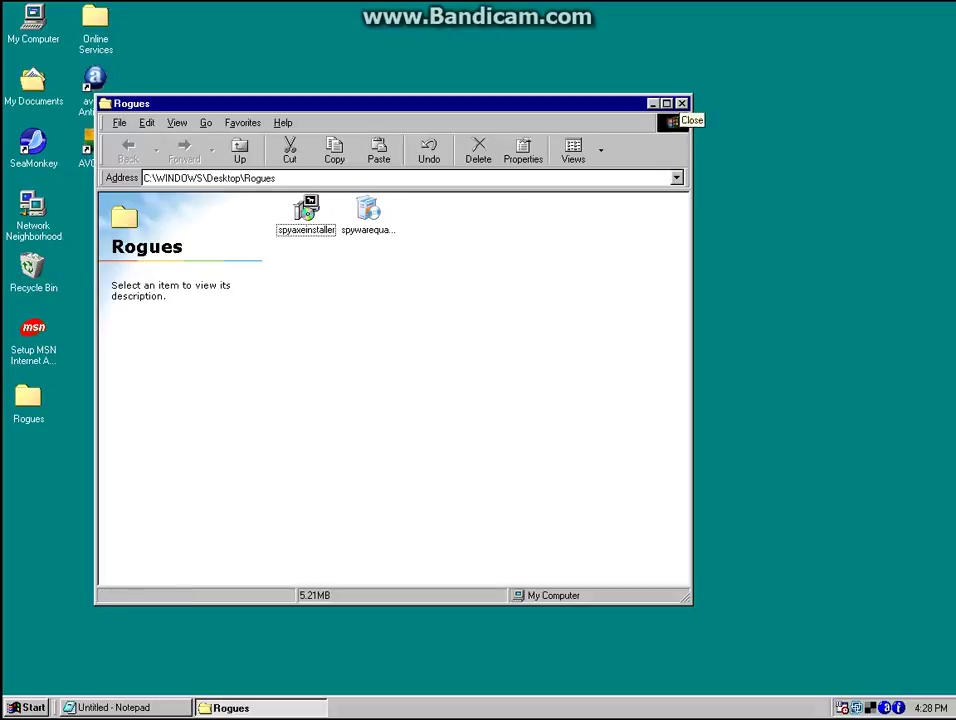